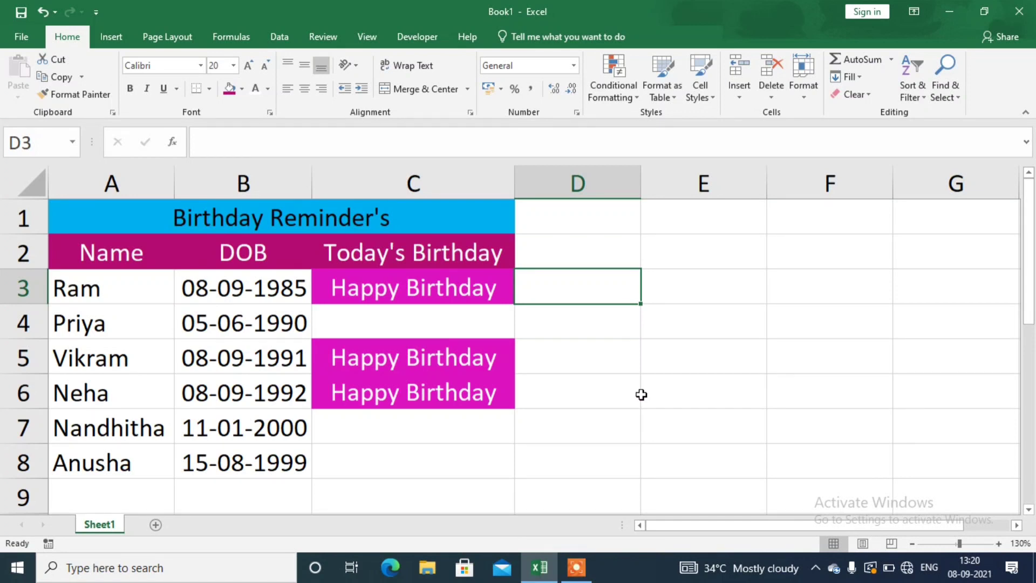
Enter =MONTH(B3) in cell D3 to extract the month from the first date of birth
{"action": "type", "text": "=month"}
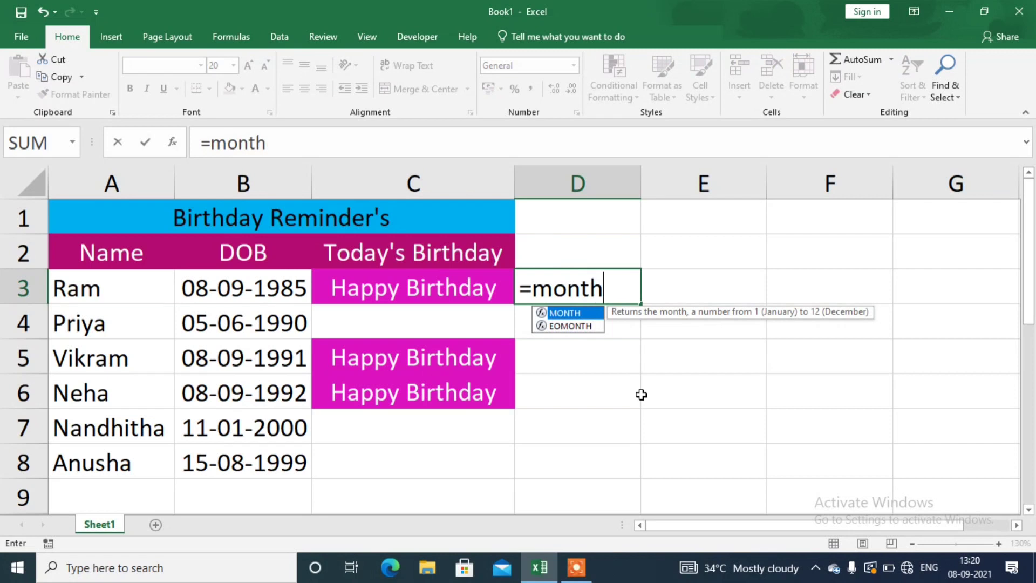
{"action": "key", "text": "Tab"}
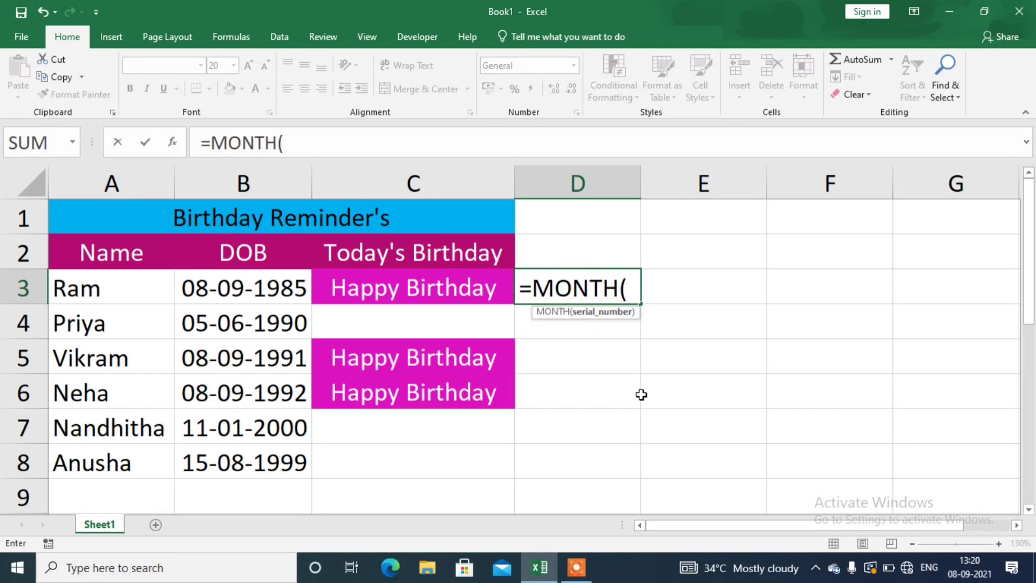
{"action": "left_click", "coordinate": [278, 284]}
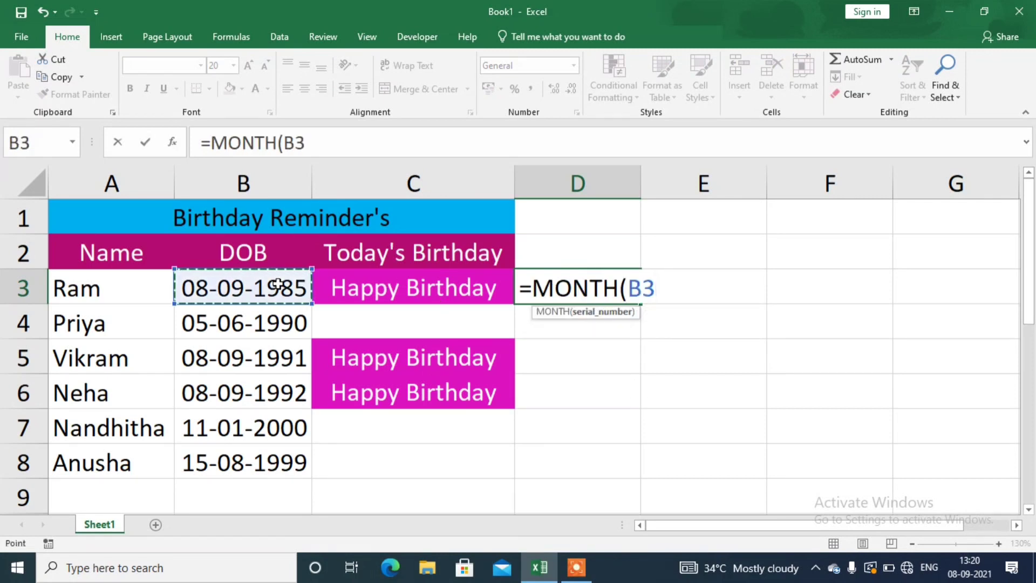
{"action": "type", "text": ")"}
{"action": "key", "text": "Return"}
{"action": "key", "text": "Up"}
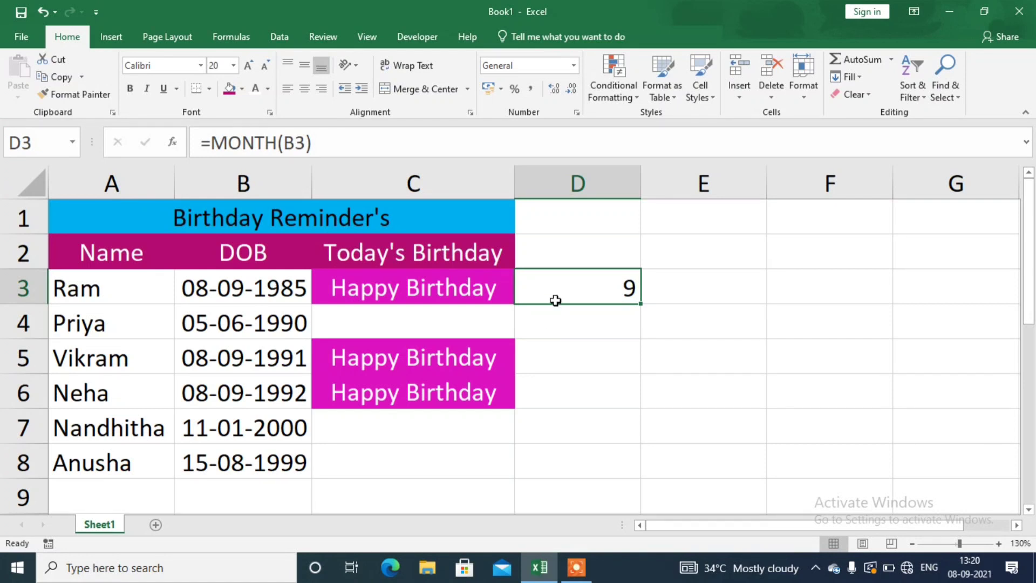
Enter =MONTH(TODAY()) in cell E3 to extract the current month
{"action": "left_click", "coordinate": [681, 289]}
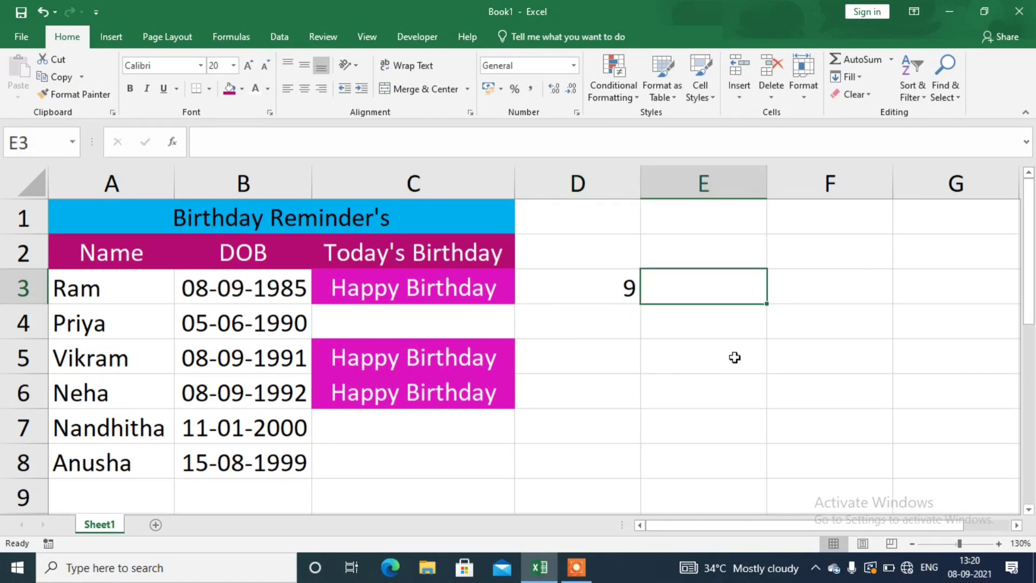
{"action": "type", "text": "=month"}
{"action": "key", "text": "Tab"}
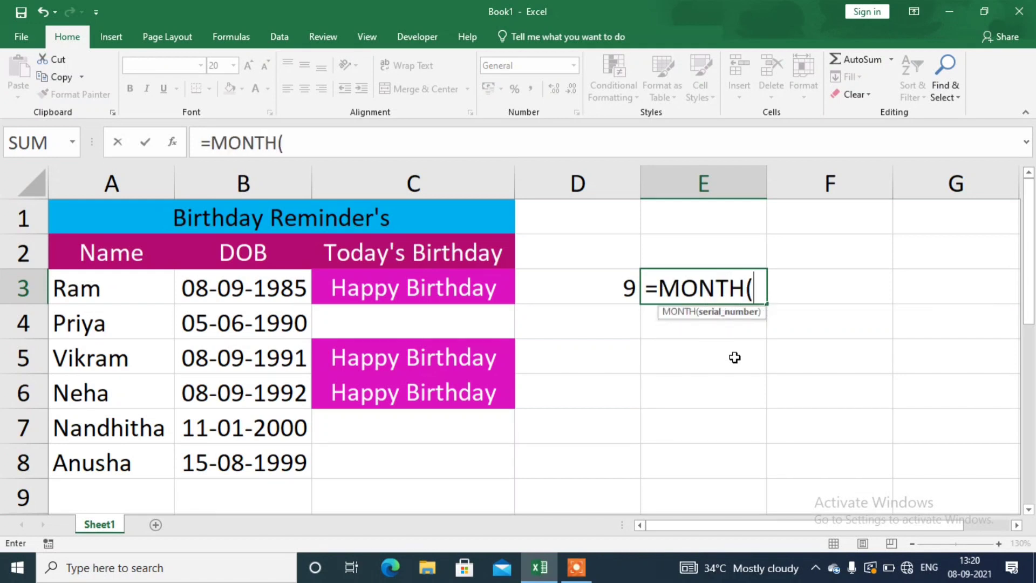
{"action": "type", "text": "toda"}
{"action": "key", "text": "Tab"}
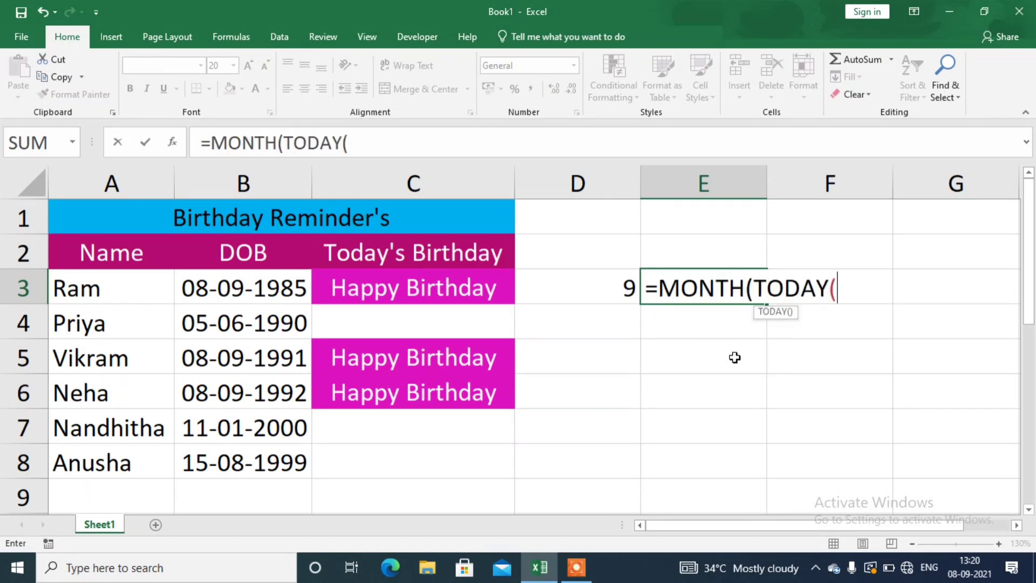
{"action": "type", "text": "))"}
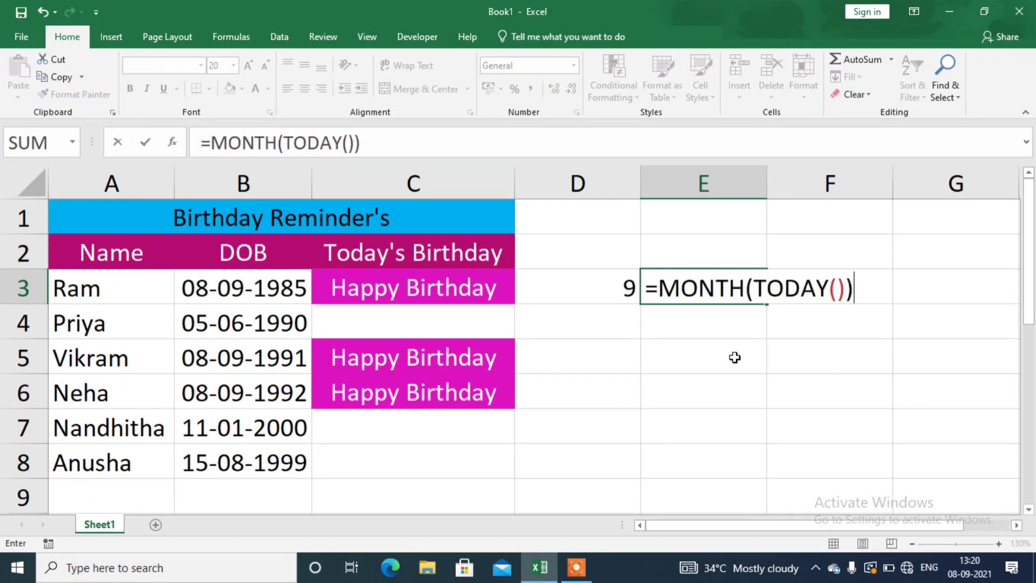
{"action": "key", "text": "Return"}
{"action": "key", "text": "Up"}
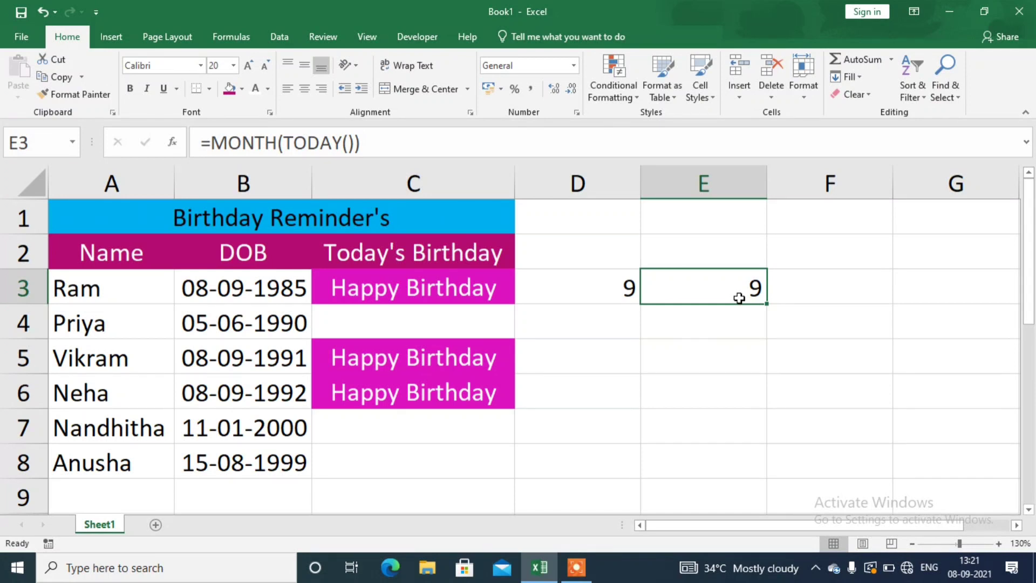
Change the formula in cell D3 to =DAY(B3) to extract the day of birth
{"action": "key", "text": "Left"}
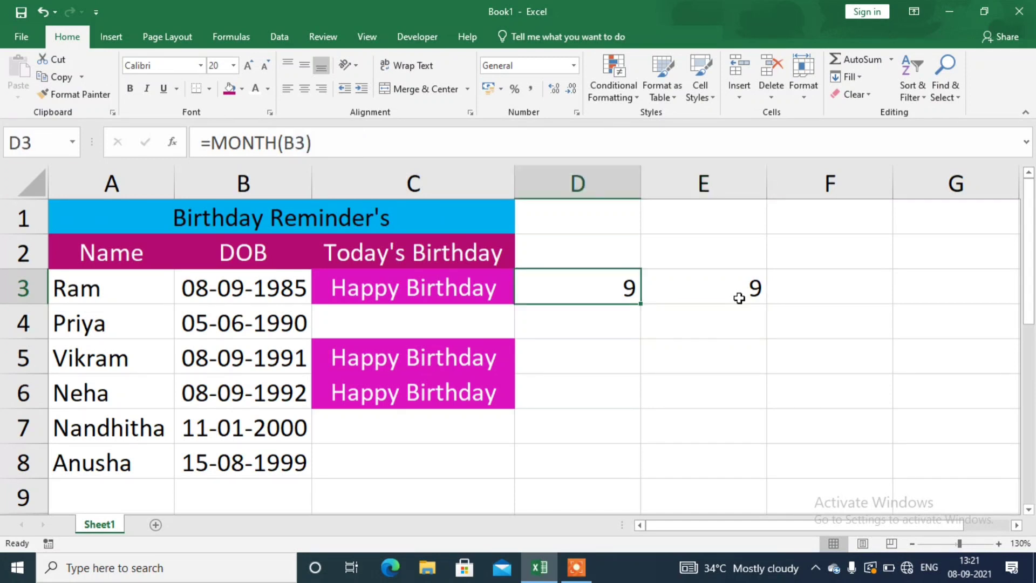
{"action": "left_click", "coordinate": [280, 142]}
{"action": "key", "text": "BackSpace"}
{"action": "key", "text": "BackSpace"}
{"action": "key", "text": "BackSpace"}
{"action": "key", "text": "BackSpace"}
{"action": "key", "text": "BackSpace"}
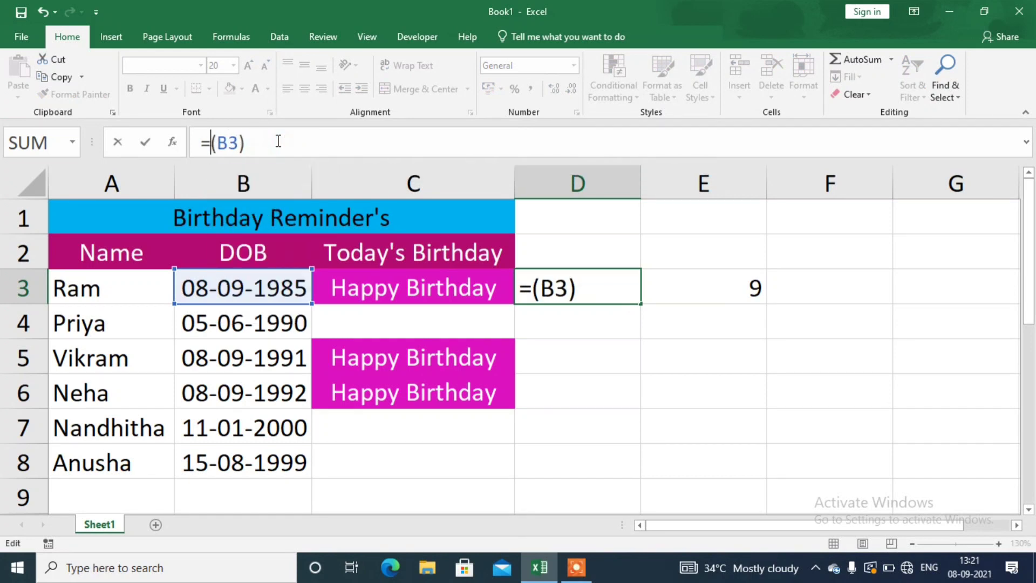
{"action": "type", "text": "day"}
{"action": "key", "text": "Return"}
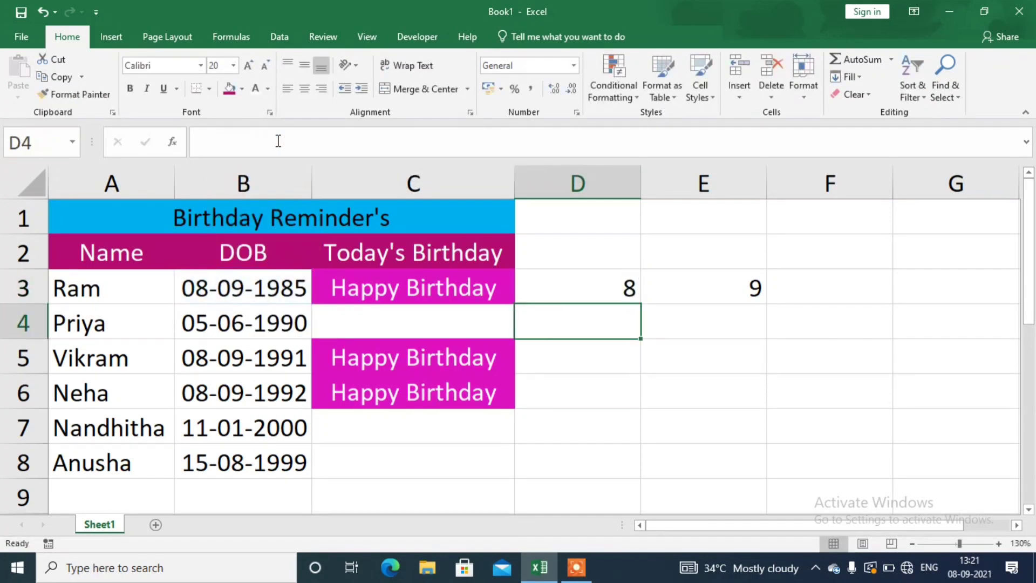
{"action": "key", "text": "Up"}
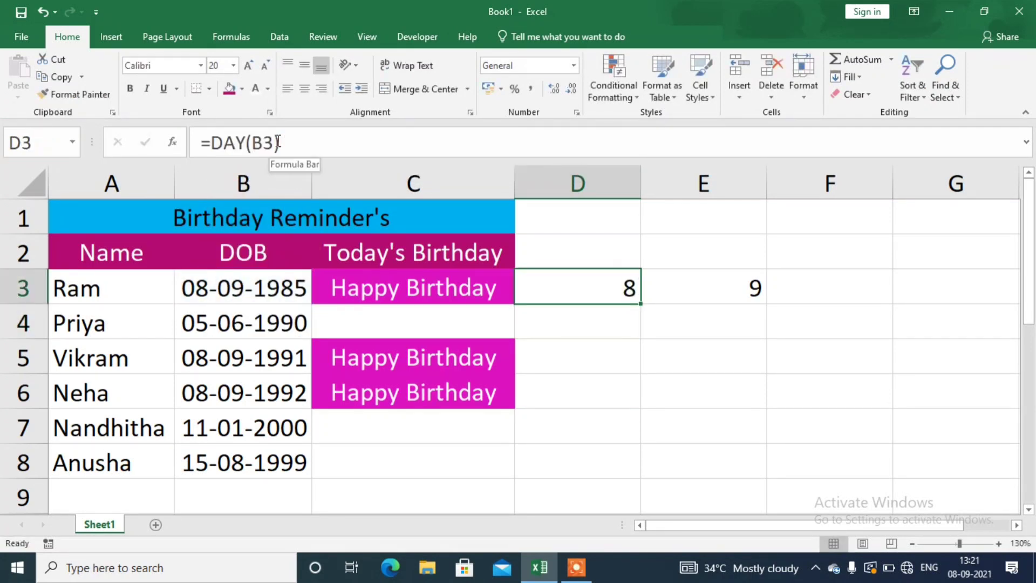
Change the formula in cell E3 to =DAY(TODAY()) to extract the current day
{"action": "left_click", "coordinate": [694, 279]}
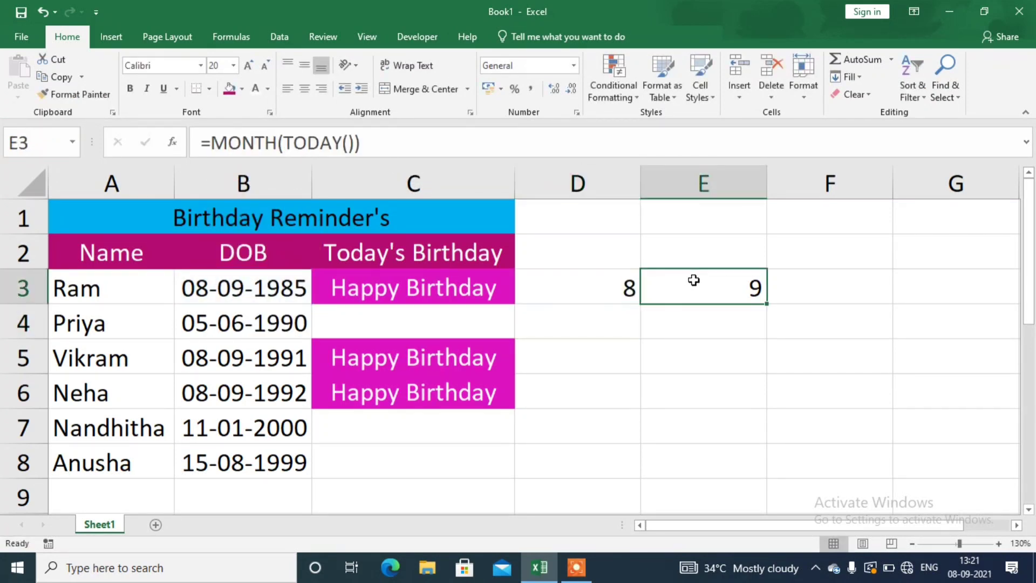
{"action": "left_click", "coordinate": [278, 139]}
{"action": "key", "text": "BackSpace"}
{"action": "key", "text": "BackSpace"}
{"action": "key", "text": "BackSpace"}
{"action": "key", "text": "BackSpace"}
{"action": "key", "text": "BackSpace"}
{"action": "key", "text": "BackSpace"}
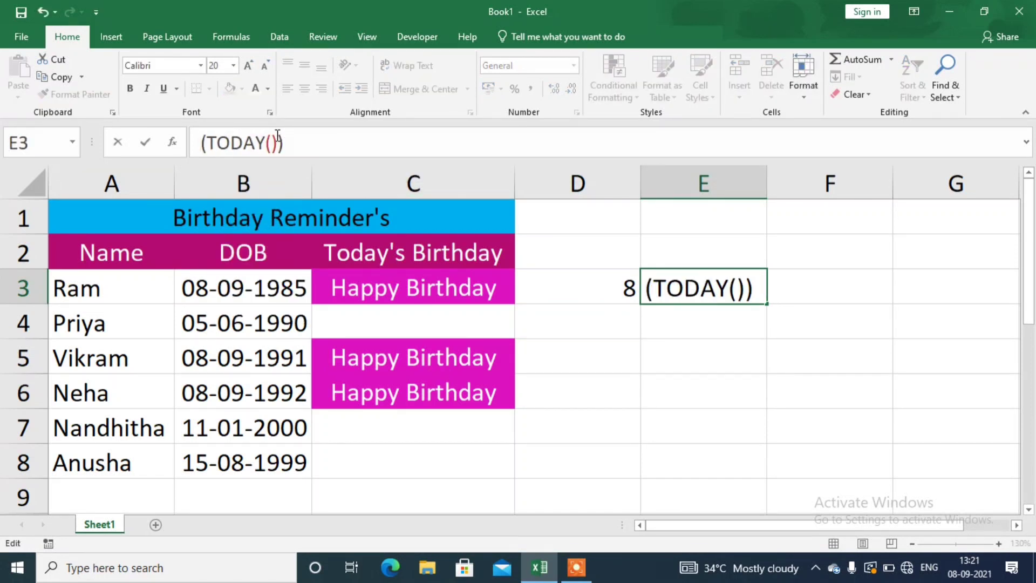
{"action": "type", "text": "=day"}
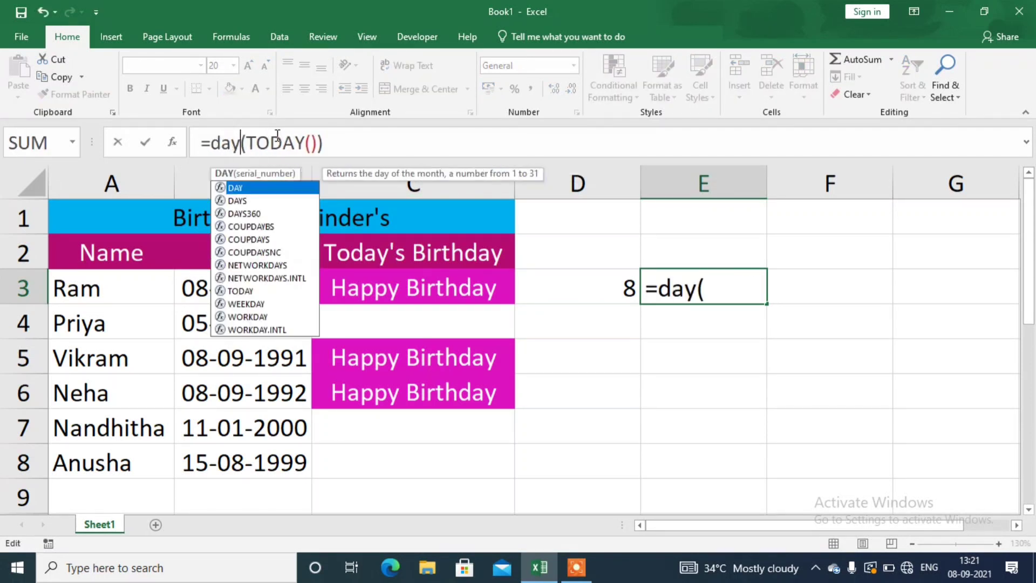
{"action": "key", "text": "Return"}
{"action": "key", "text": "Up"}
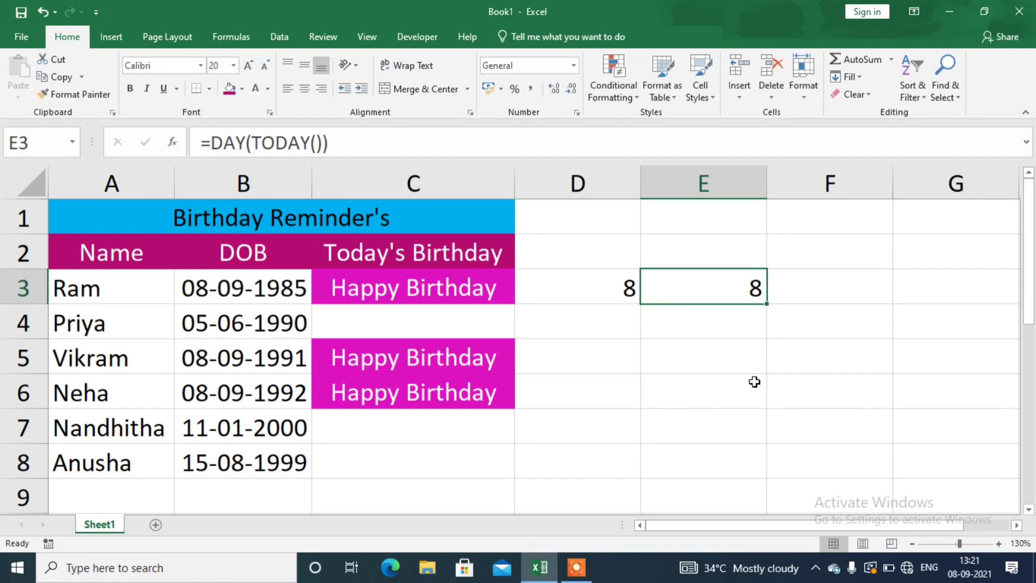
Clear the test formulas from cells D3 and E3
{"action": "key", "text": "shift+Left"}
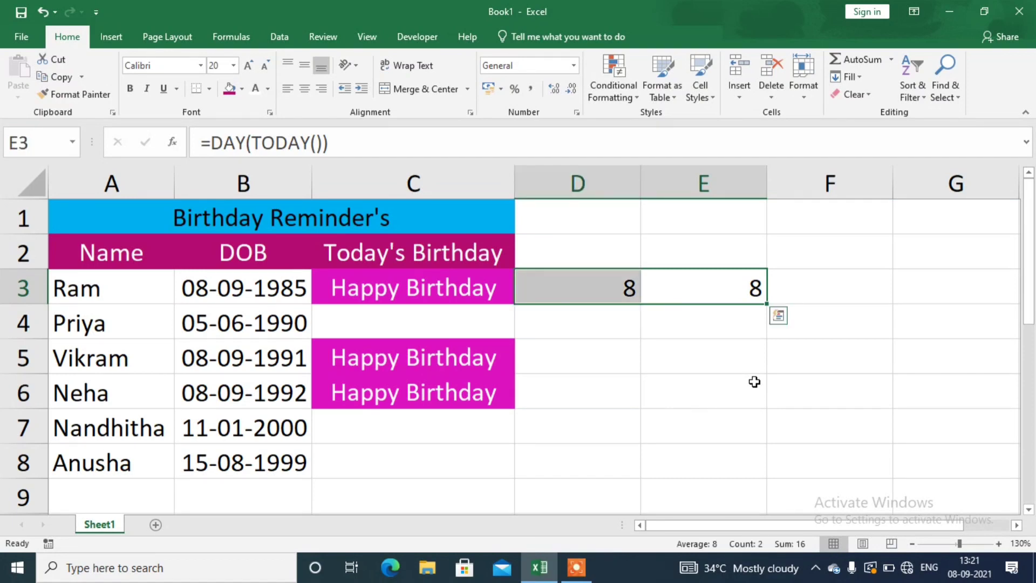
{"action": "key", "text": "Delete"}
{"action": "key", "text": "Up"}
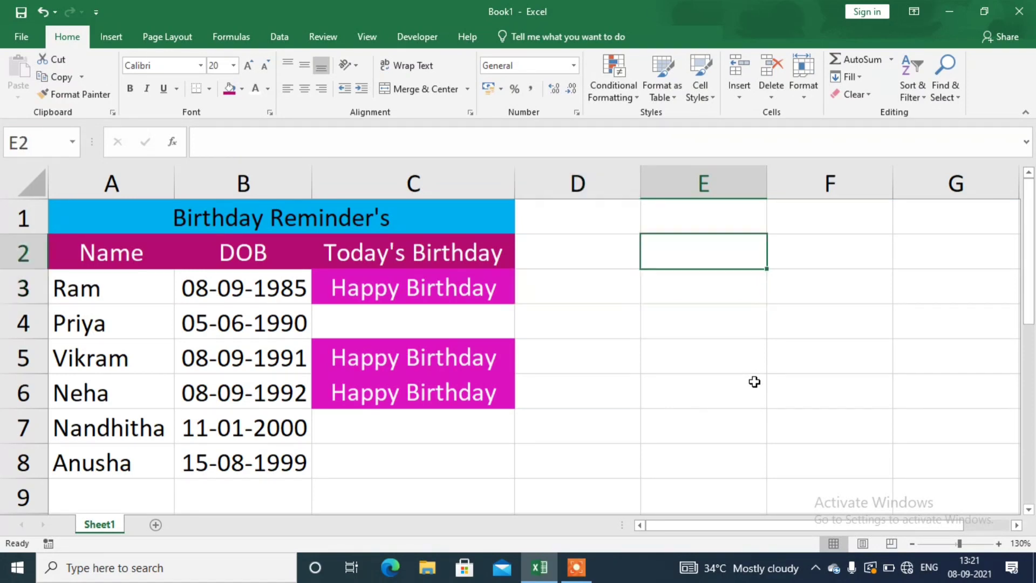
{"action": "key", "text": "Down"}
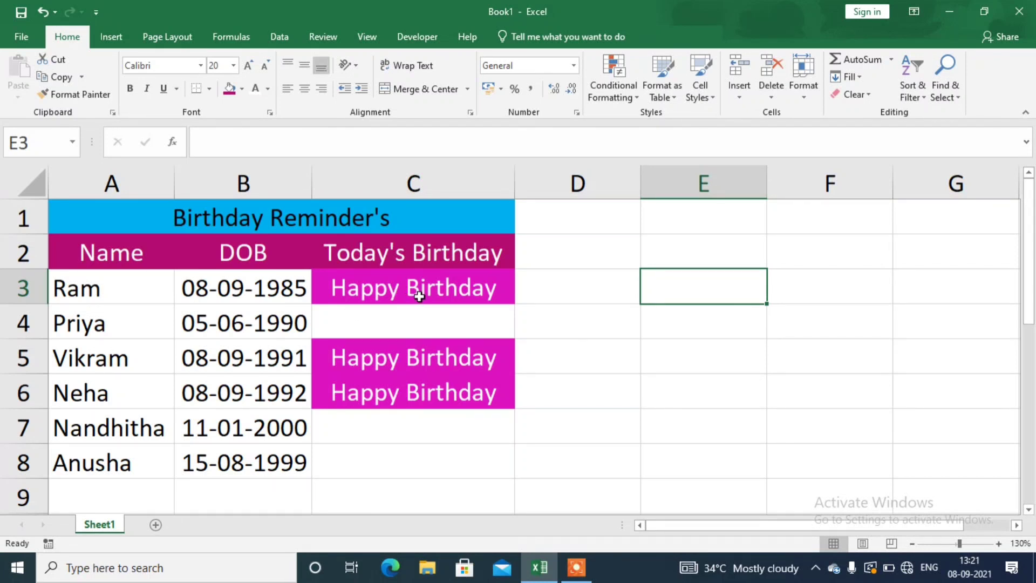
Begin a formula in cell D3 with an IF function whose logical test is a nested AND function
{"action": "left_click", "coordinate": [571, 303]}
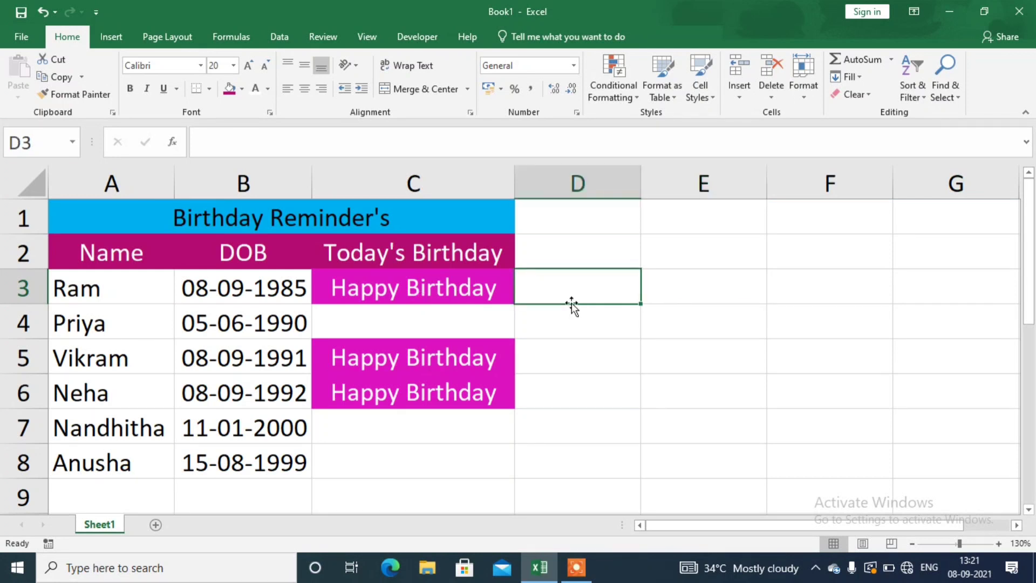
{"action": "type", "text": "=if"}
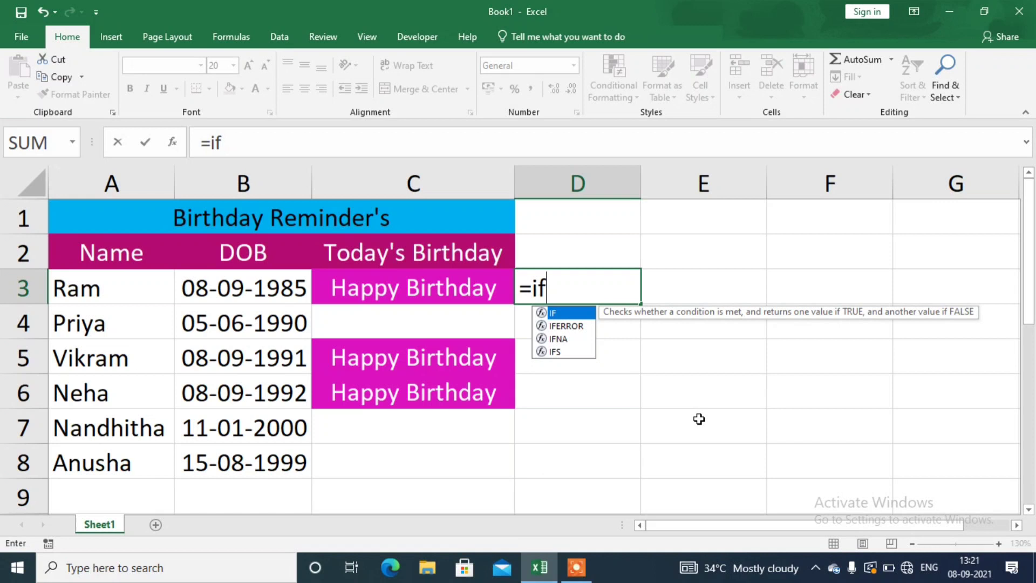
{"action": "key", "text": "Tab"}
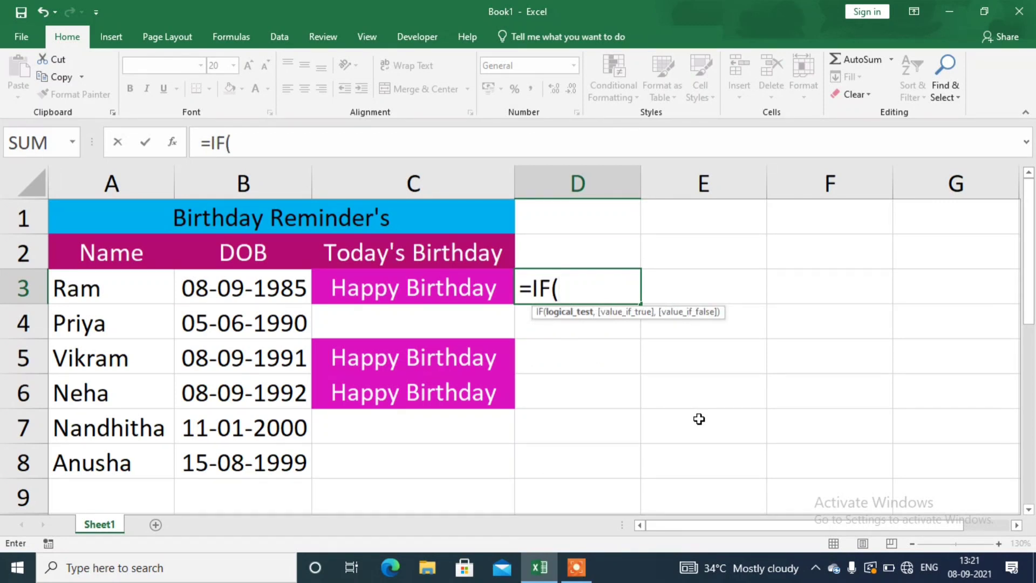
{"action": "type", "text": "AND"}
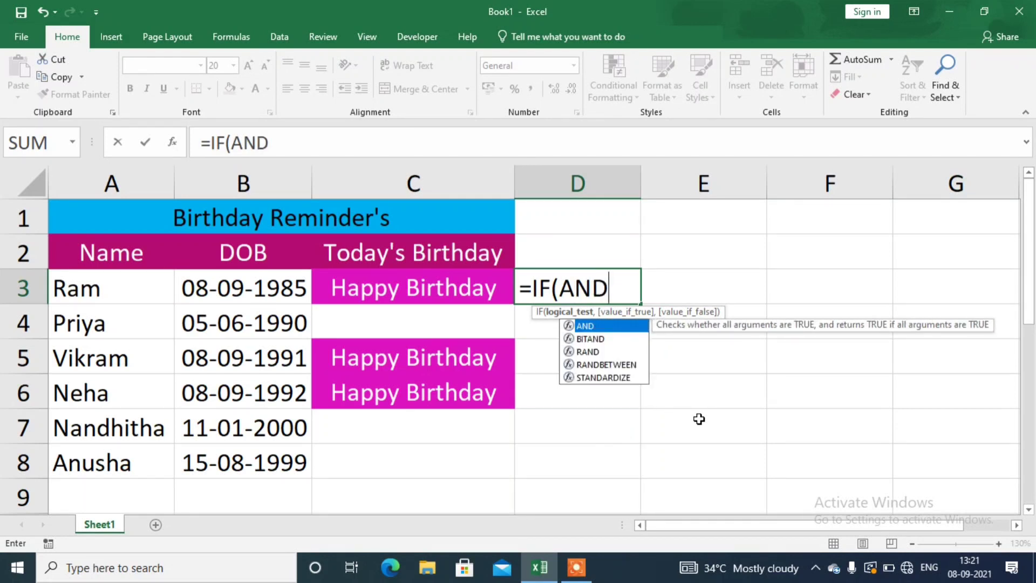
{"action": "type", "text": "("}
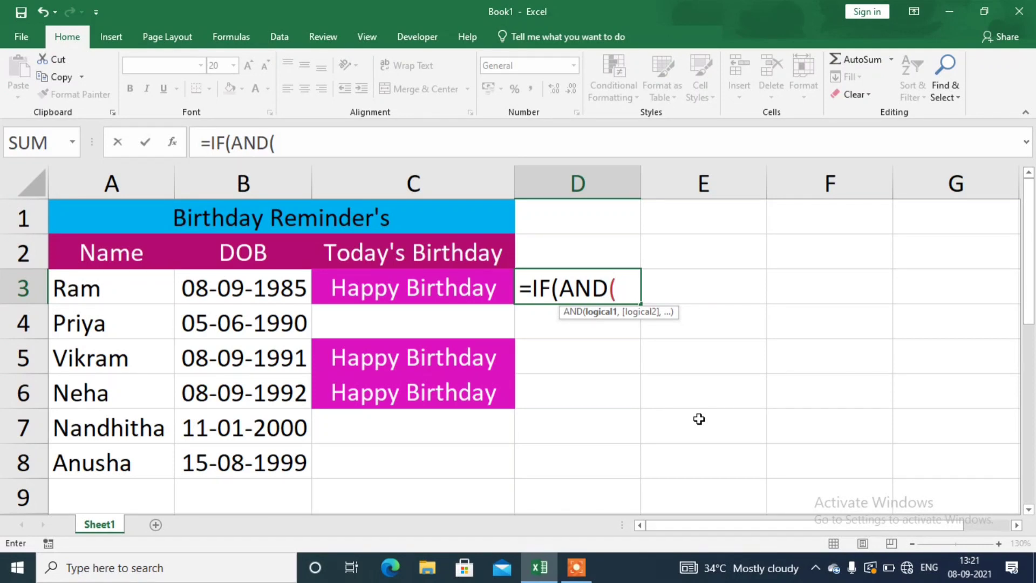
Add MONTH(B3)=MONTH(TODAY()) as the first condition of the AND function, followed by a comma
{"action": "type", "text": "month"}
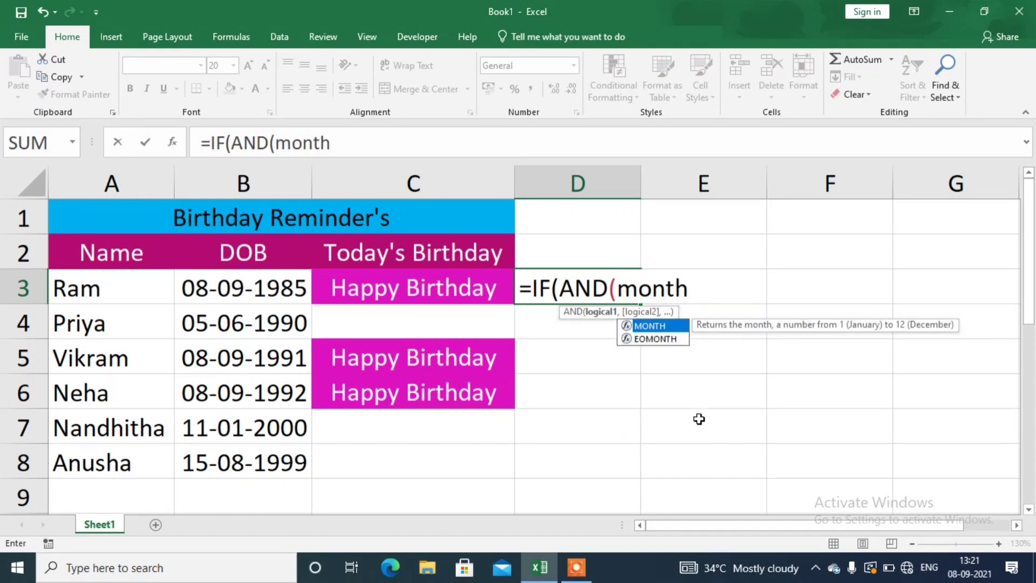
{"action": "key", "text": "Tab"}
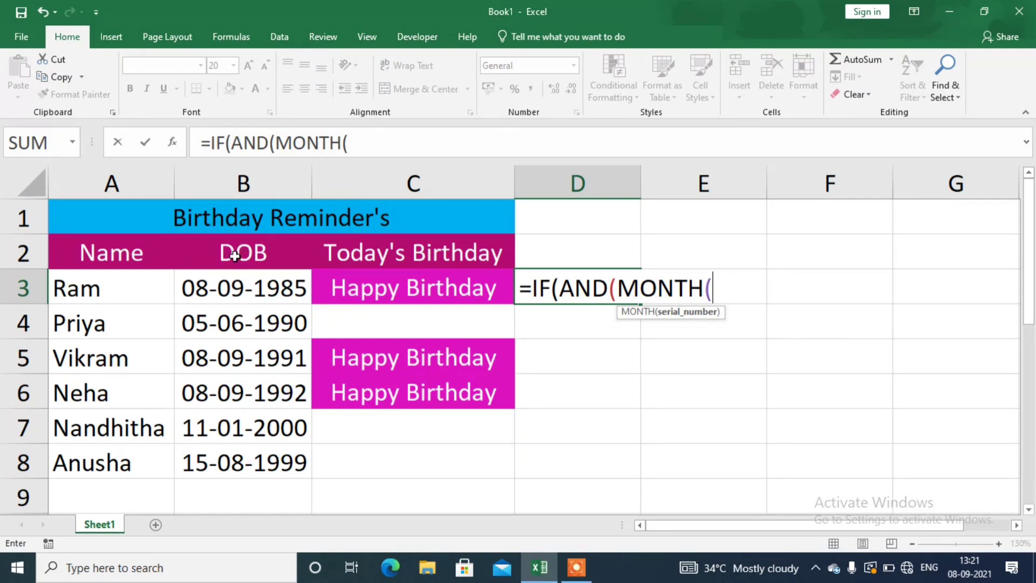
{"action": "left_click", "coordinate": [222, 290]}
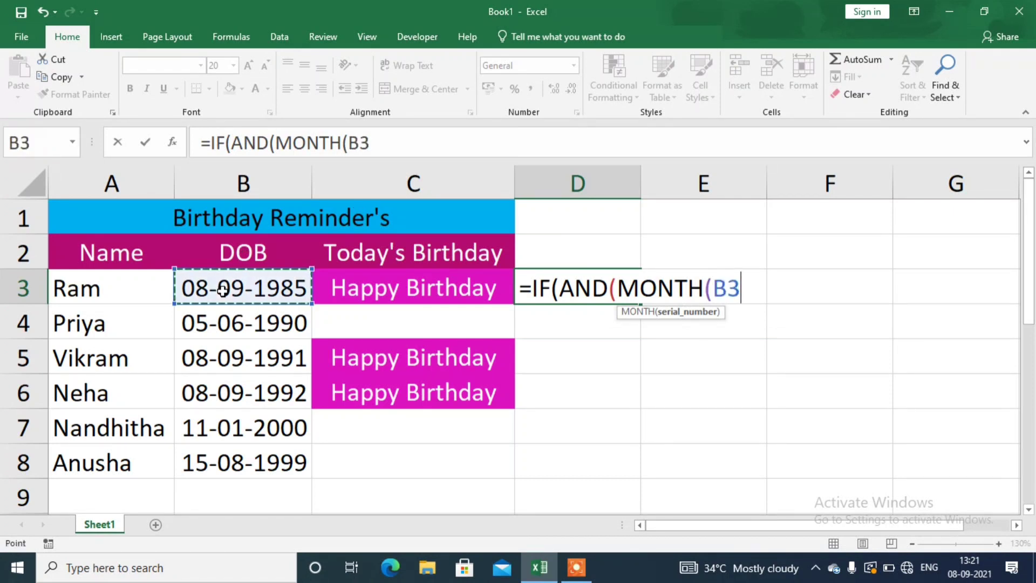
{"action": "type", "text": ")"}
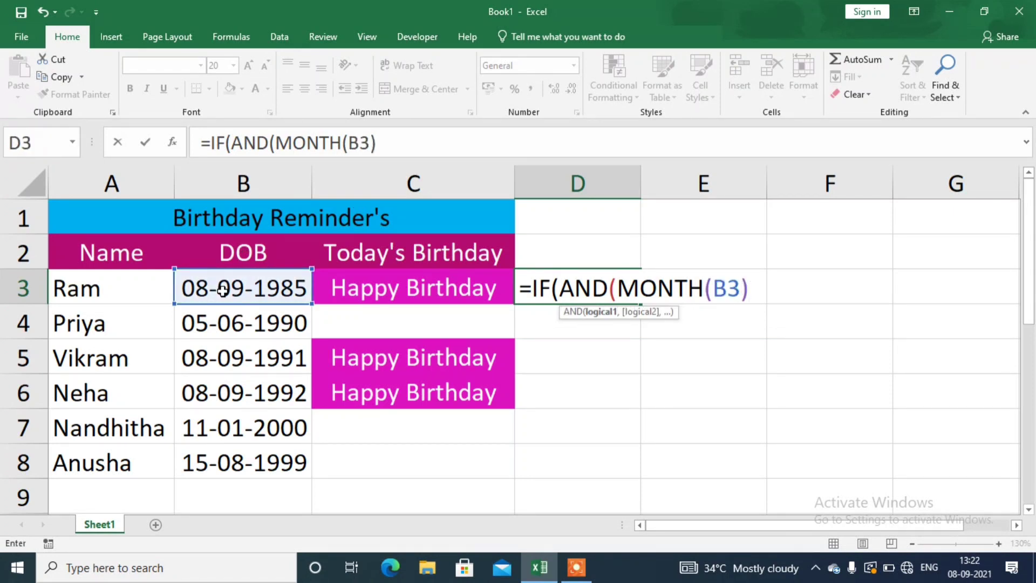
{"action": "type", "text": "=month"}
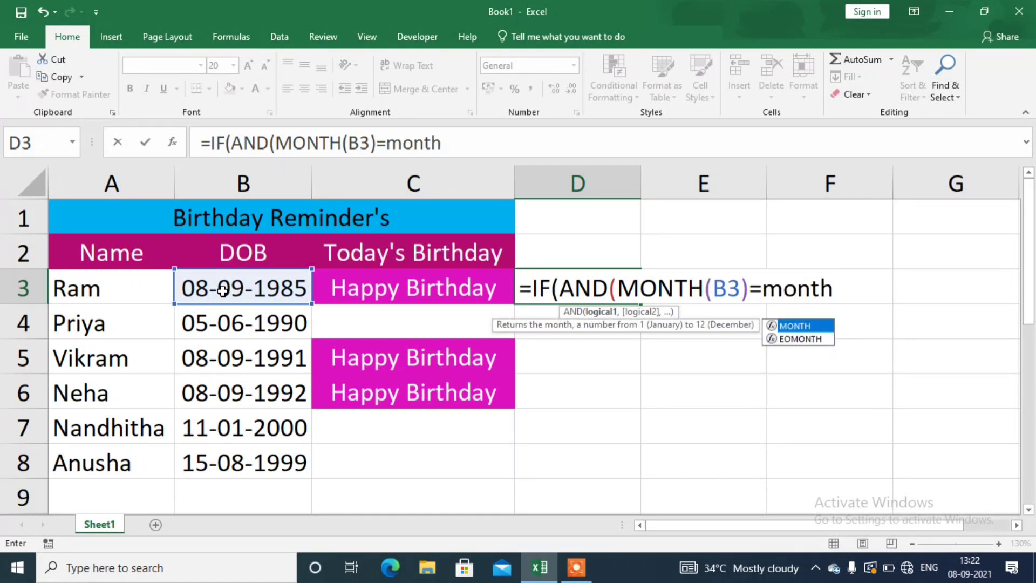
{"action": "key", "text": "Tab"}
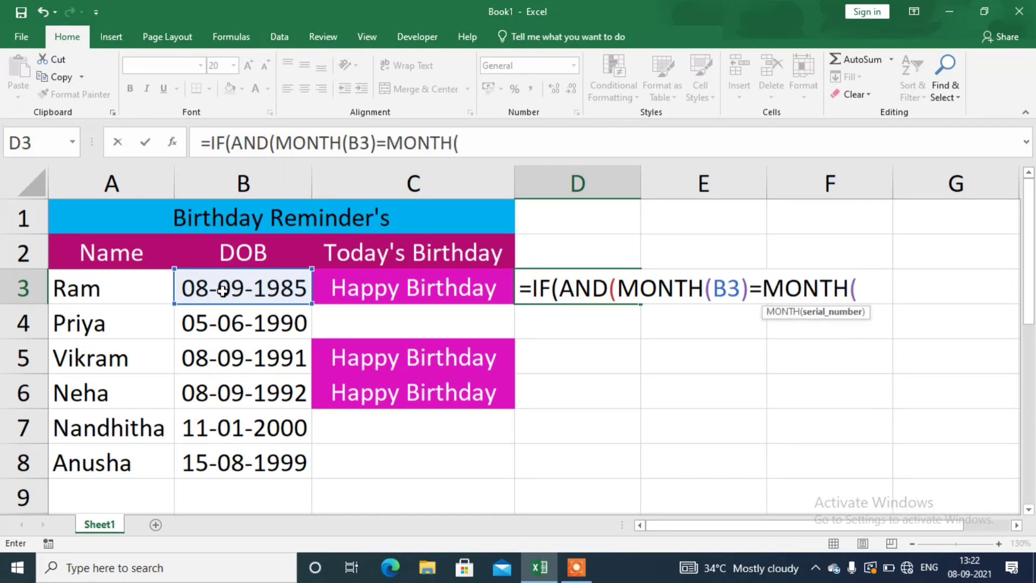
{"action": "type", "text": "today)"}
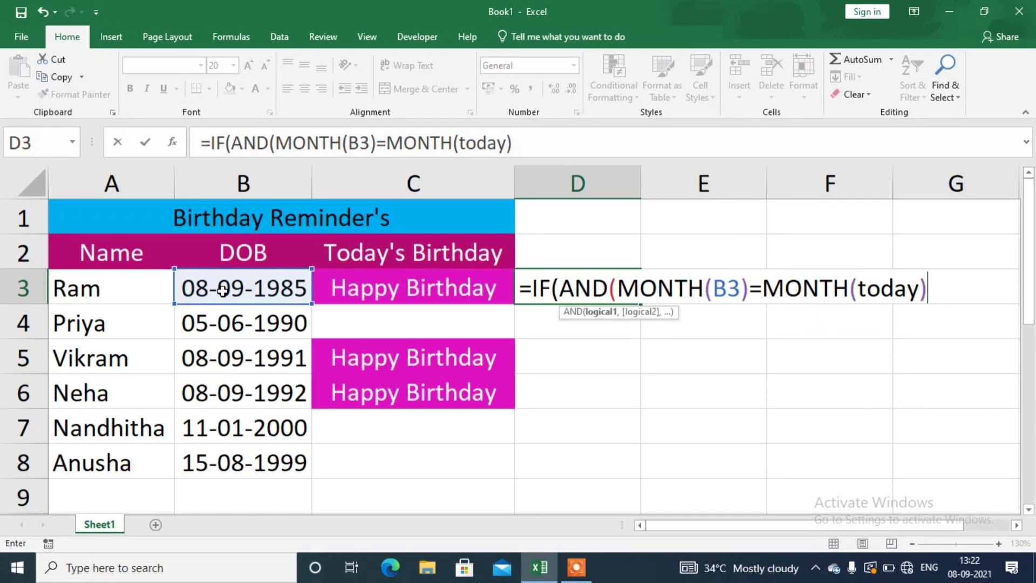
{"action": "key", "text": "BackSpace"}
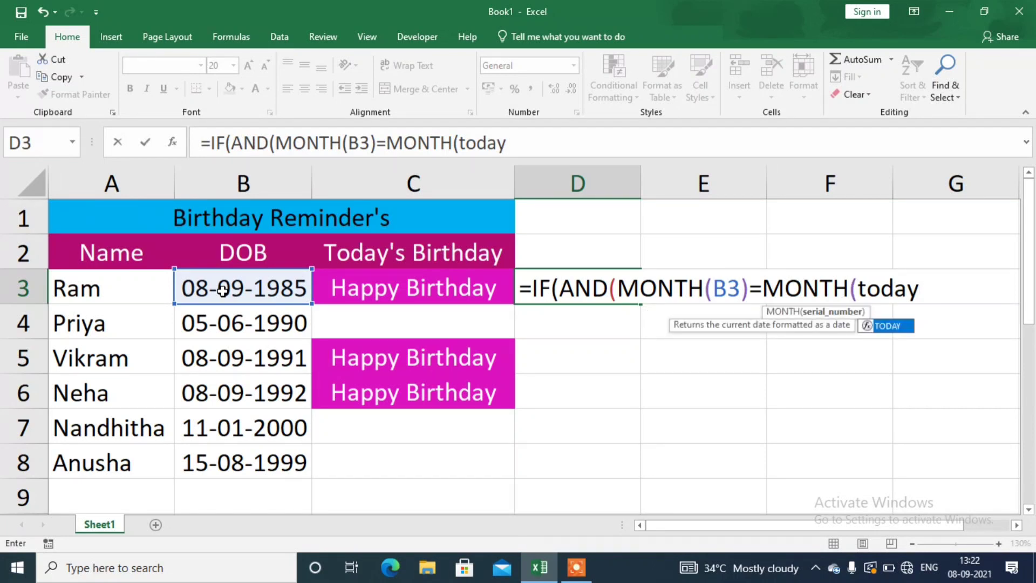
{"action": "type", "text": "())"}
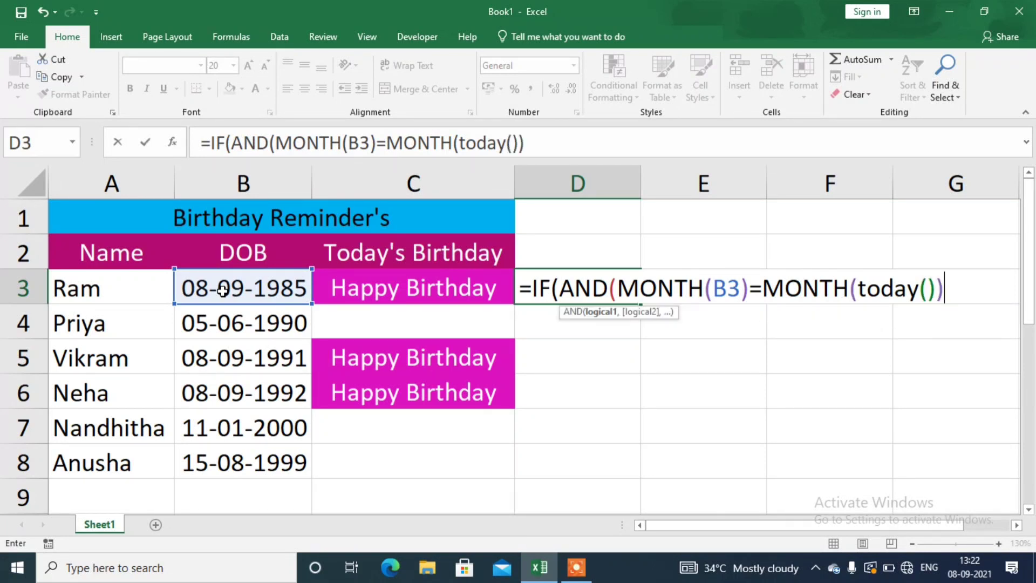
{"action": "type", "text": ","}
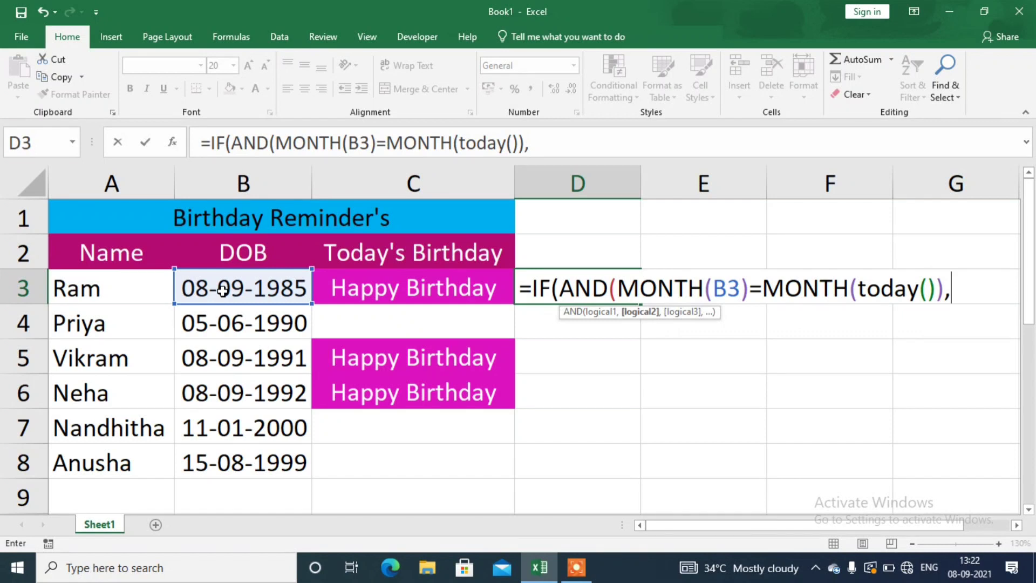
Add DAY(B3)=DAY(TODAY()) as the second condition and close the AND function in the D3 formula
{"action": "type", "text": "day"}
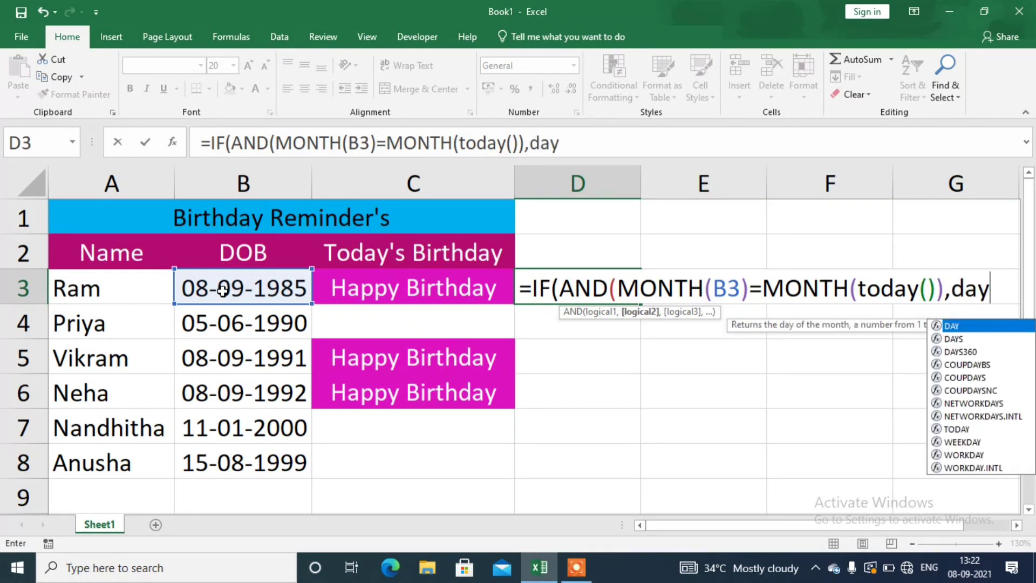
{"action": "type", "text": "("}
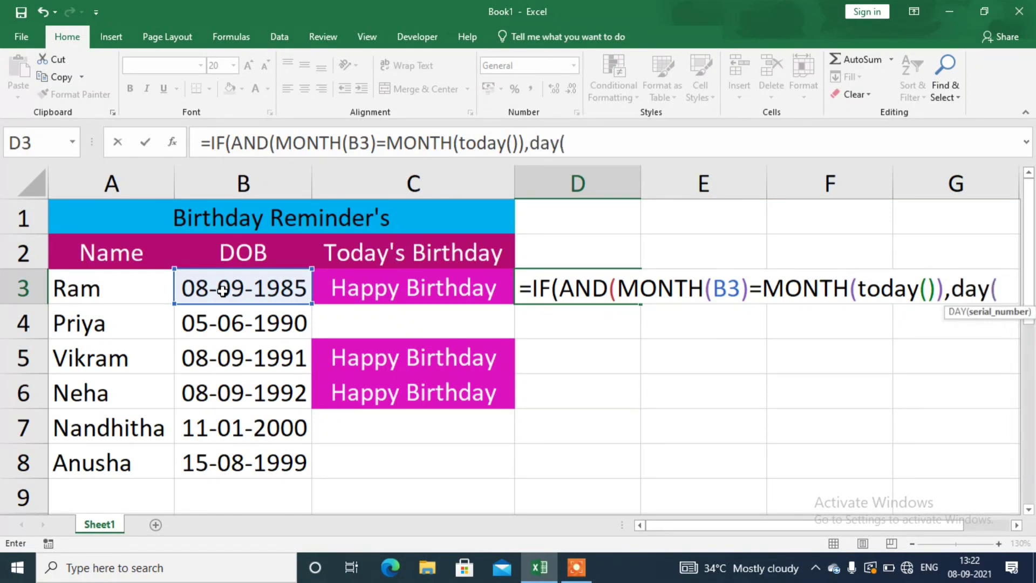
{"action": "left_click", "coordinate": [196, 281]}
{"action": "type", "text": ")="}
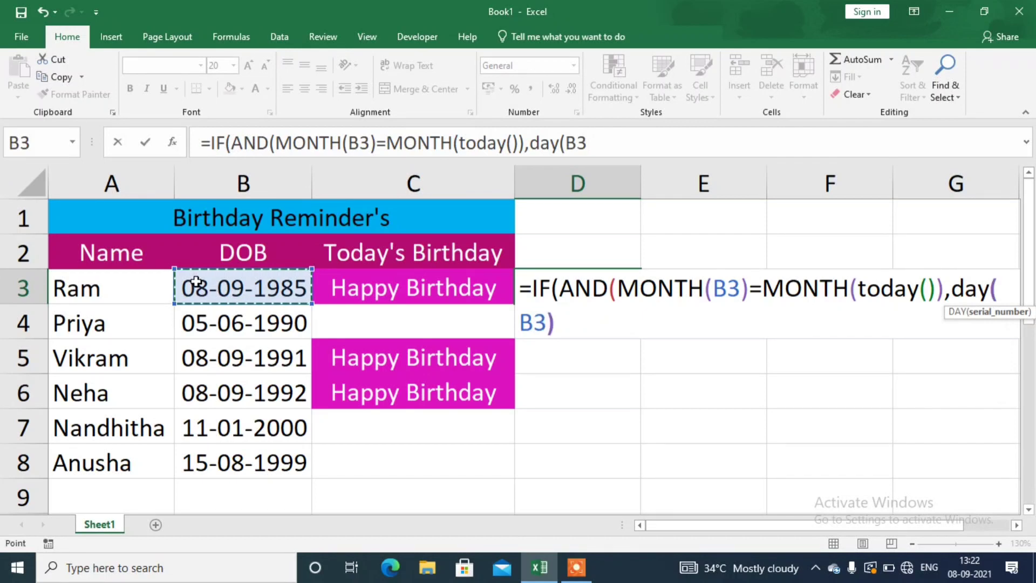
{"action": "type", "text": "day"}
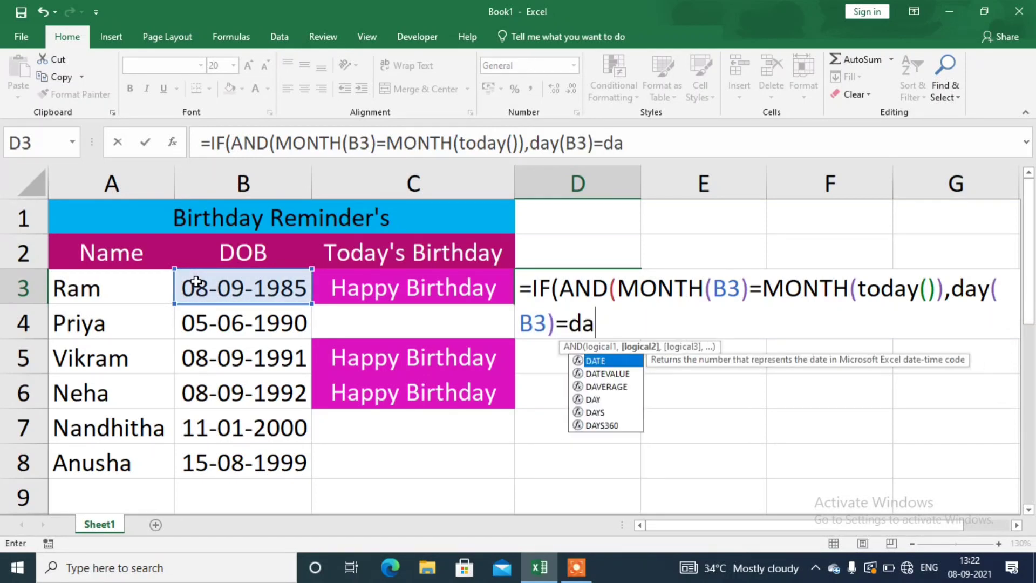
{"action": "type", "text": "(today"}
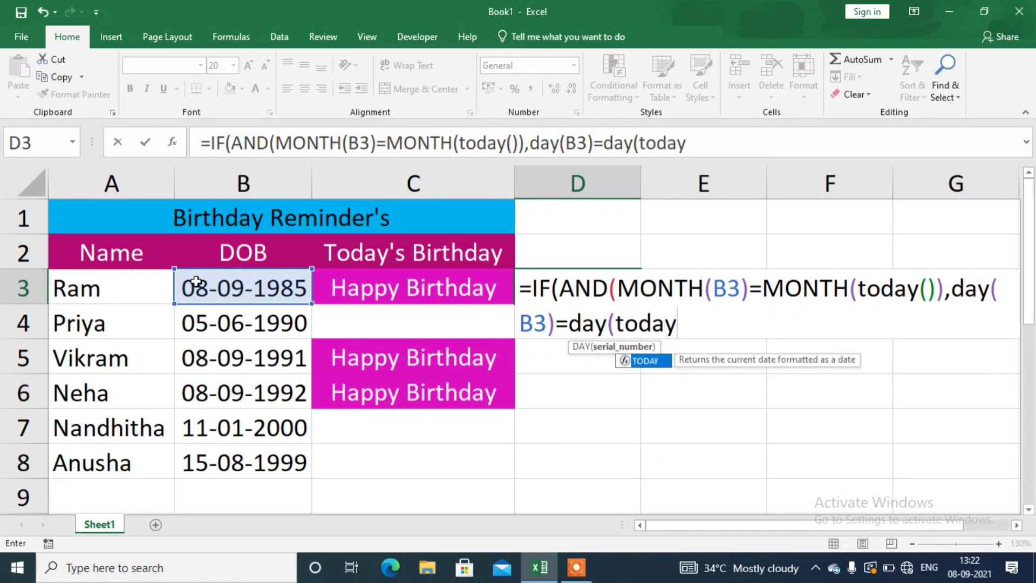
{"action": "type", "text": "())"}
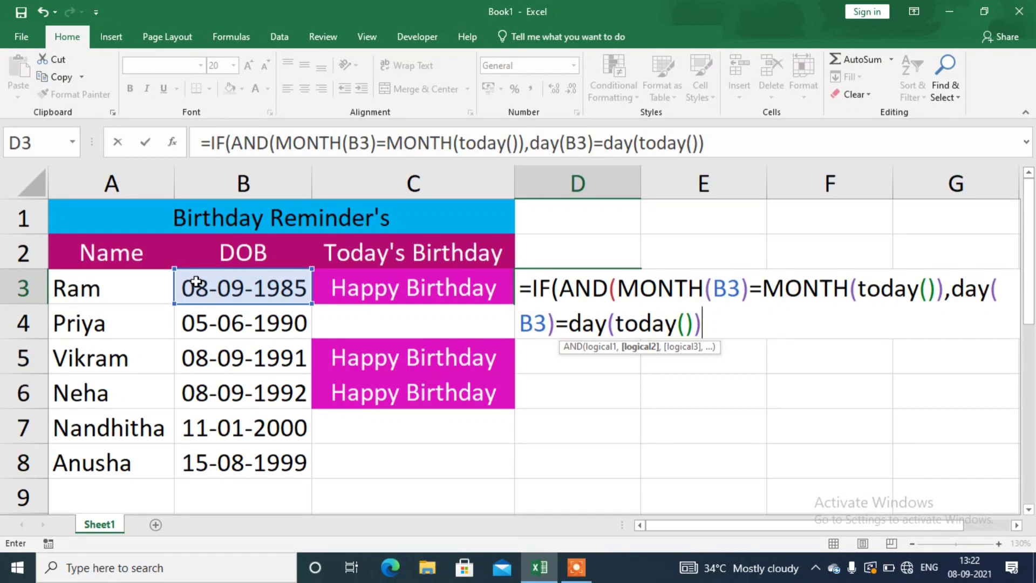
{"action": "type", "text": ")"}
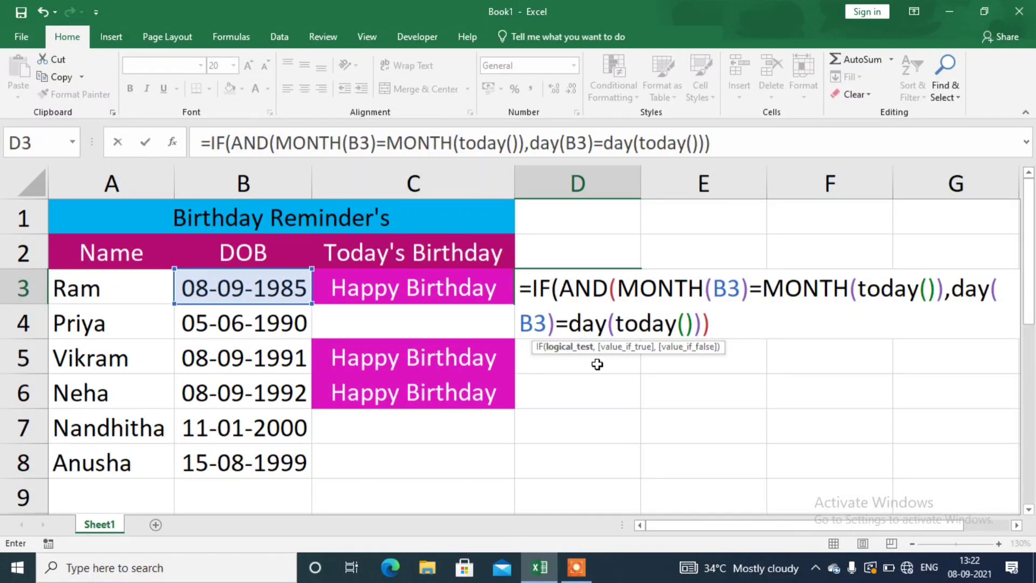
Enter "Happy Birthday" as the IF function's value if true, followed by a comma
{"action": "type", "text": ","}
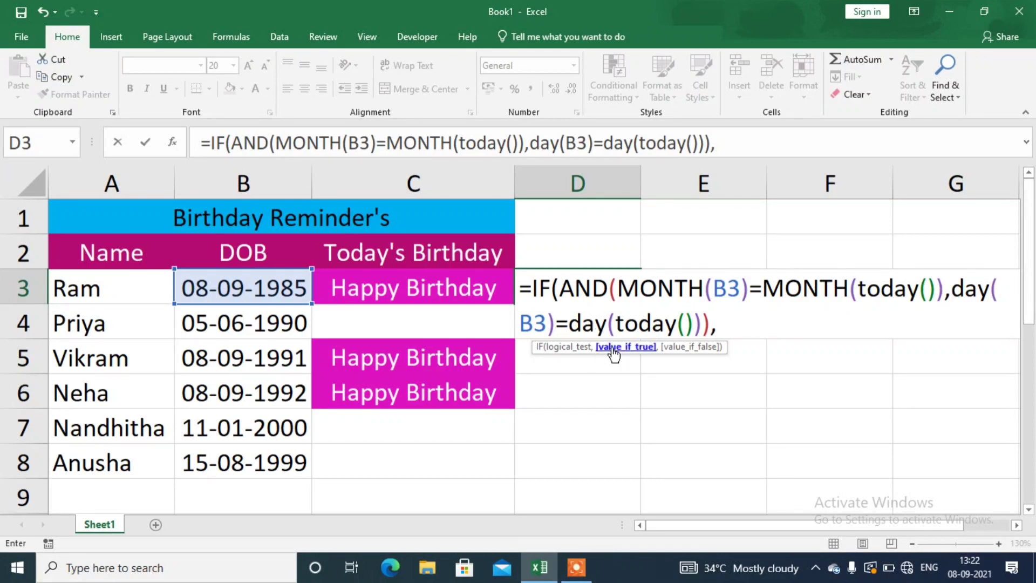
{"action": "type", "text": "\""}
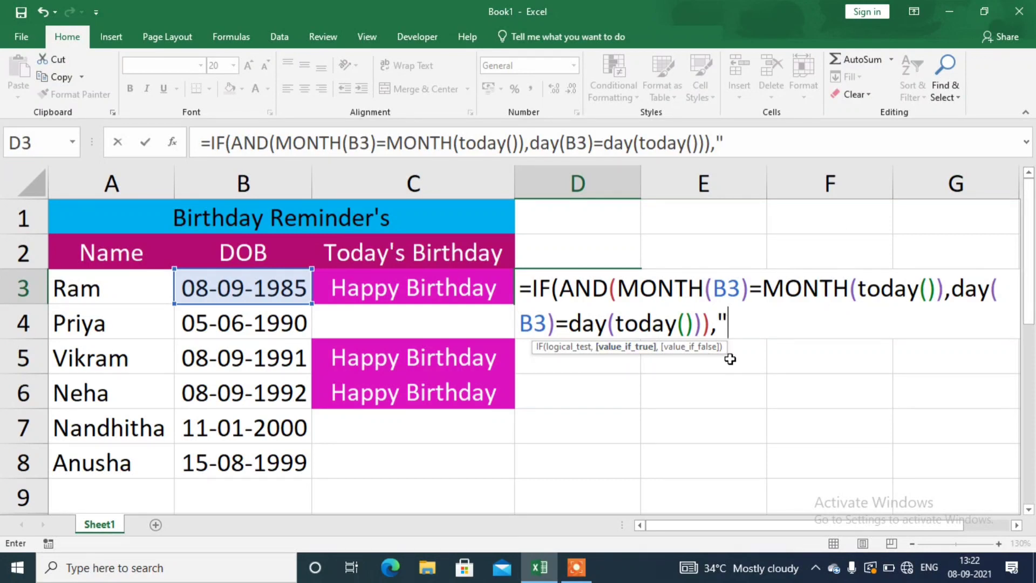
{"action": "type", "text": "Happy"}
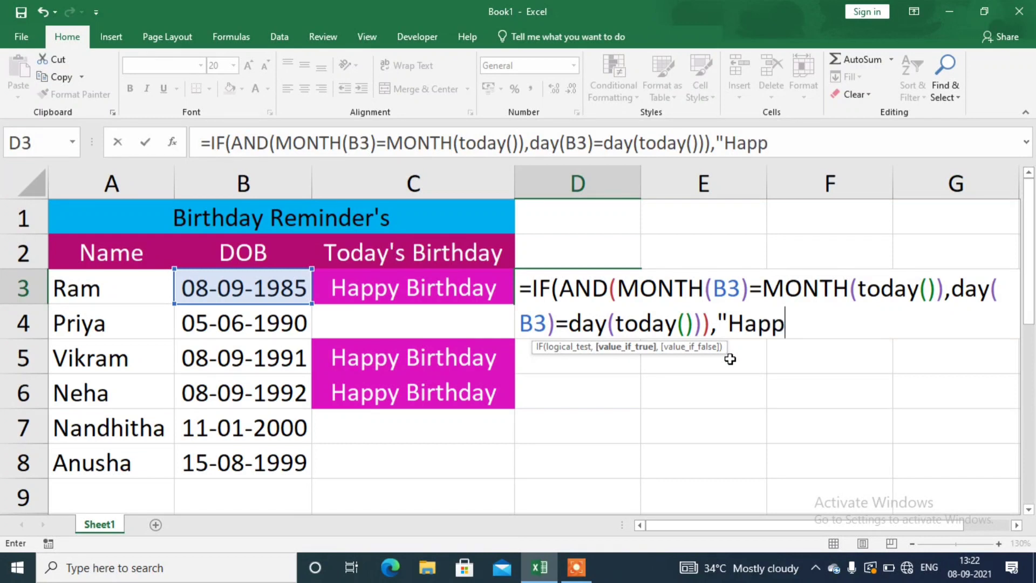
{"action": "type", "text": " Bi"}
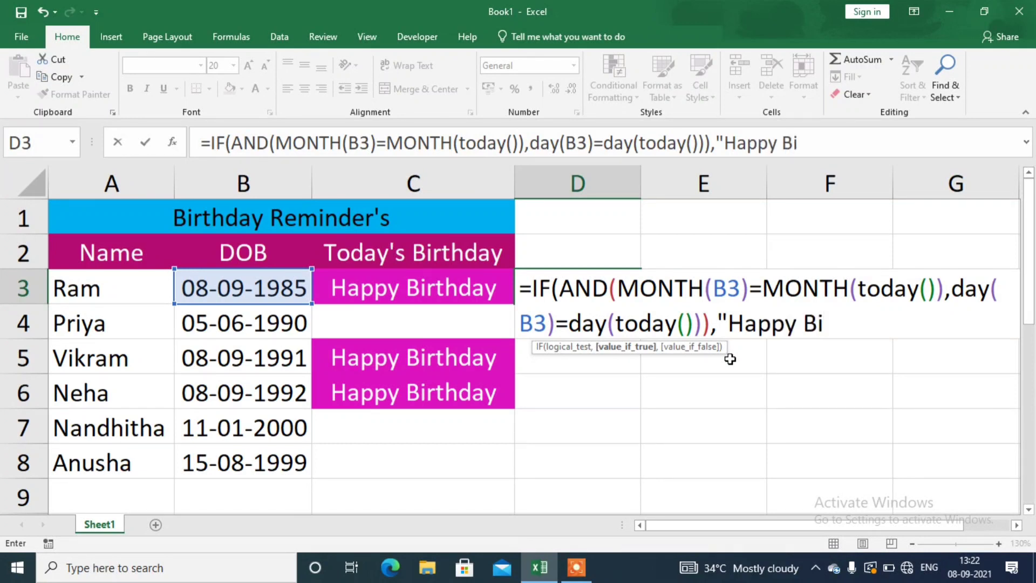
{"action": "type", "text": "rthday"}
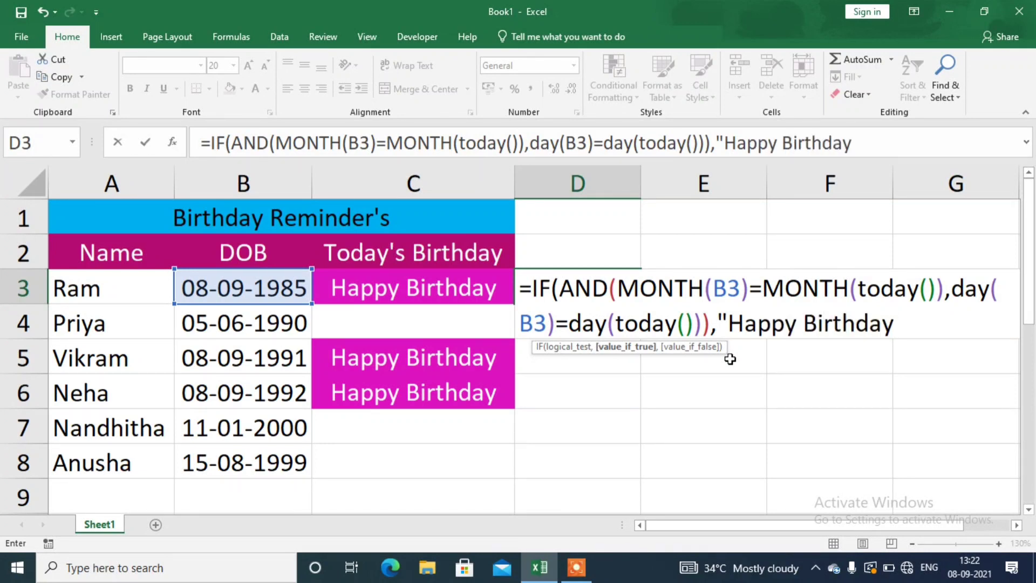
{"action": "type", "text": "\","}
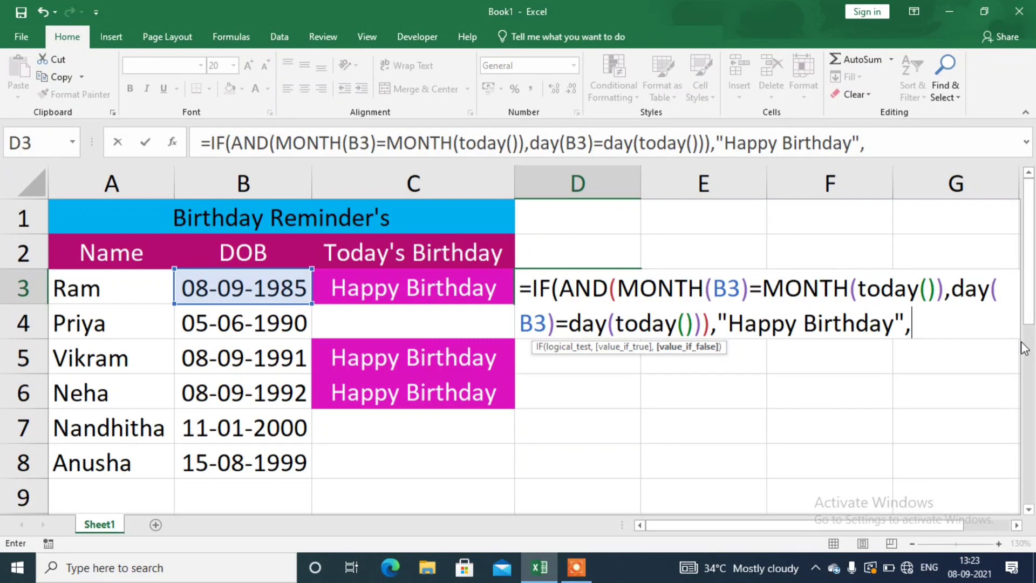
Complete the IF formula with an empty string as the value if false, and fill it from D3 down to D8
{"action": "type", "text": "\"\""}
{"action": "type", "text": ")"}
{"action": "key", "text": "Return"}
{"action": "key", "text": "Up"}
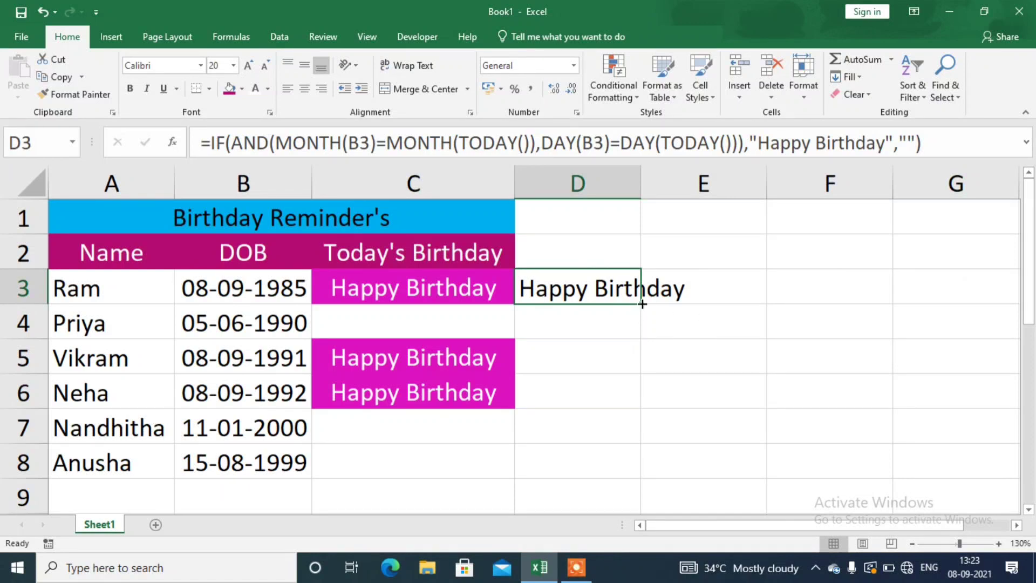
{"action": "left_click_drag", "start_coordinate": [641, 304], "coordinate": [612, 475]}
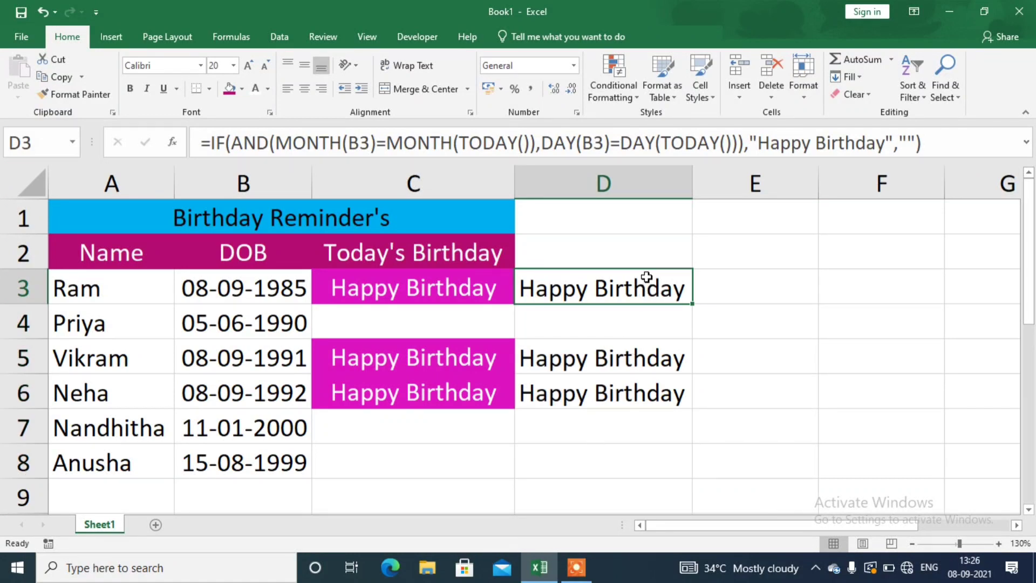
Start an Equal To conditional formatting rule on cells D3:D8 that matches the text Happy Birthday
{"action": "key", "text": "shift+Down"}
{"action": "key", "text": "shift+Down"}
{"action": "key", "text": "shift+Down"}
{"action": "key", "text": "shift+Down"}
{"action": "key", "text": "shift+Down"}
{"action": "key", "text": "shift+Down"}
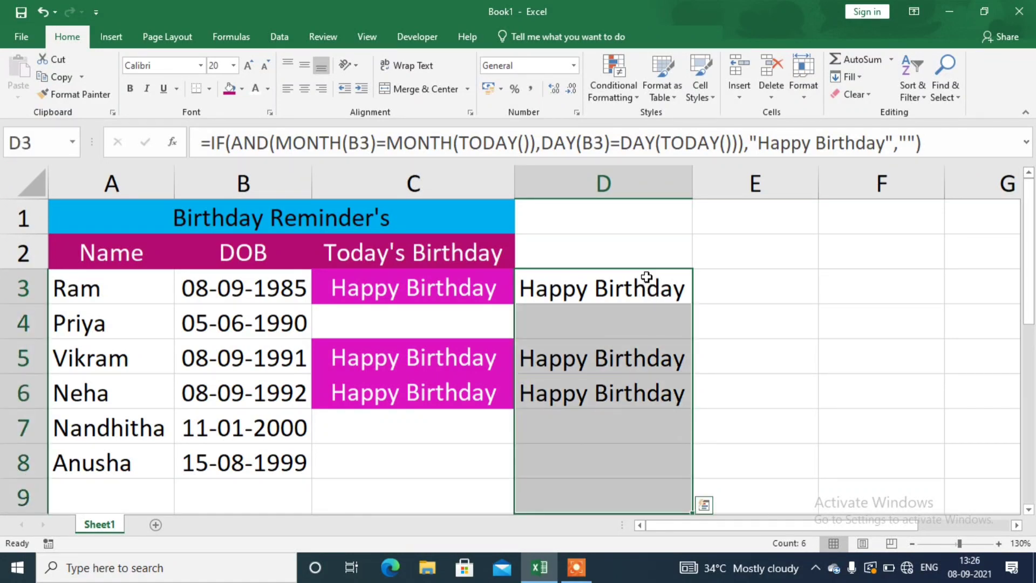
{"action": "key", "text": "shift+Up"}
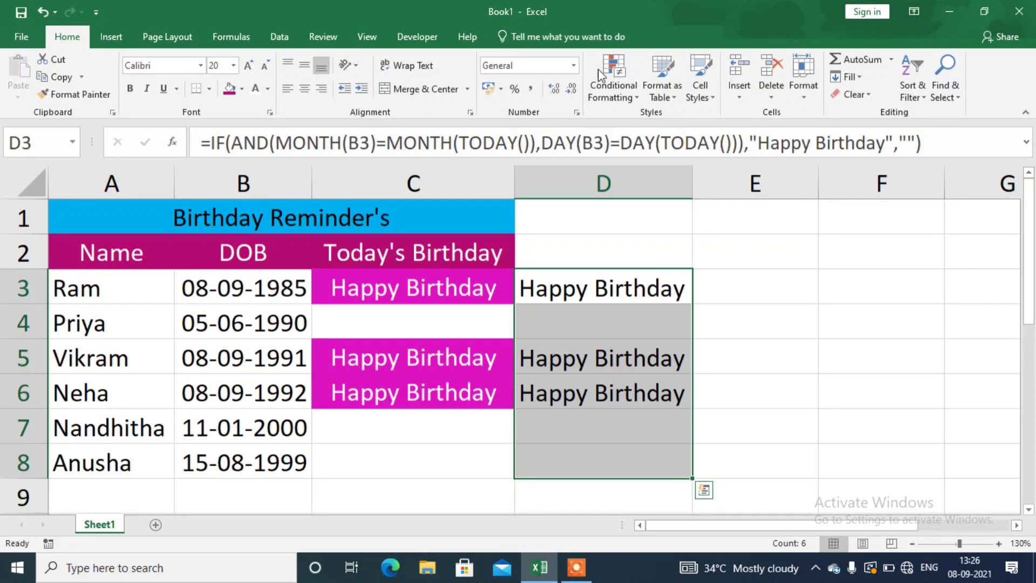
{"action": "left_click", "coordinate": [614, 75]}
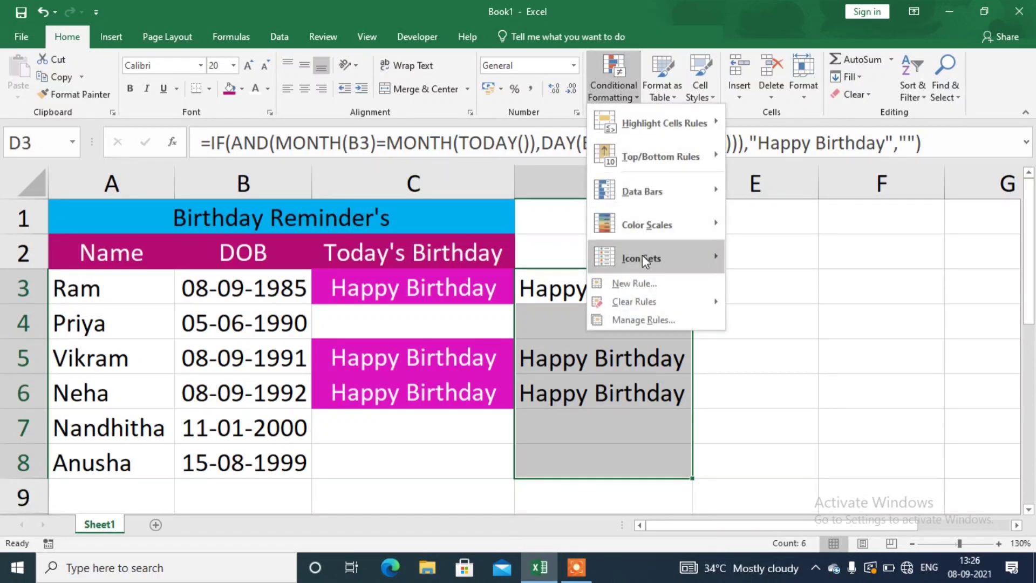
{"action": "mouse_move", "coordinate": [664, 123]}
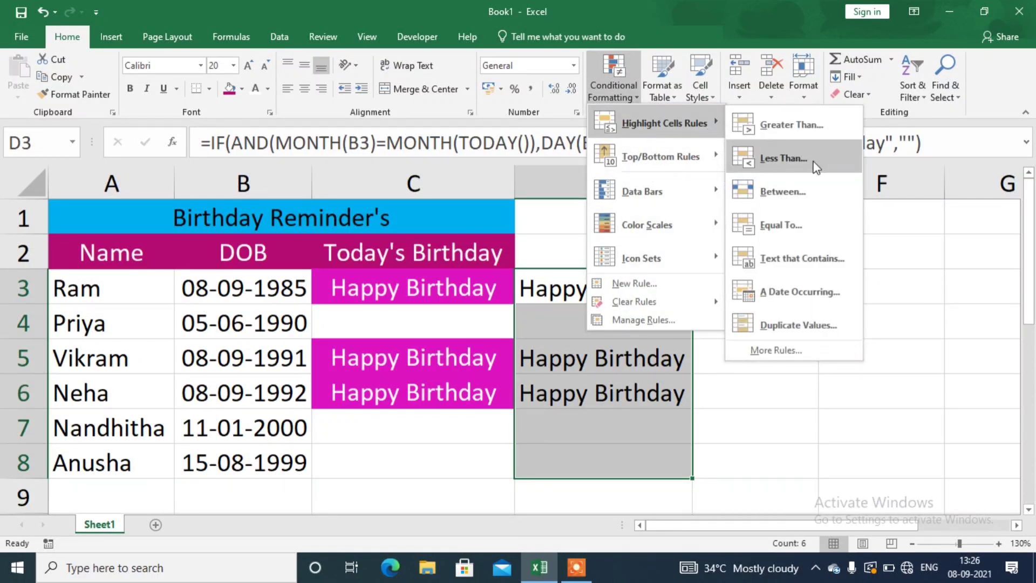
{"action": "left_click", "coordinate": [797, 224]}
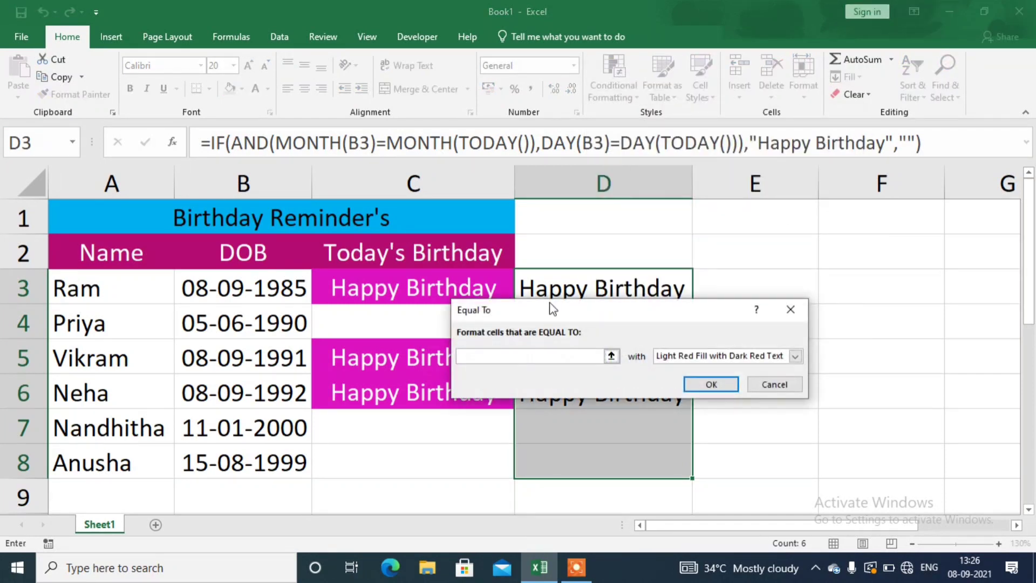
{"action": "type", "text": "Happy Birthday"}
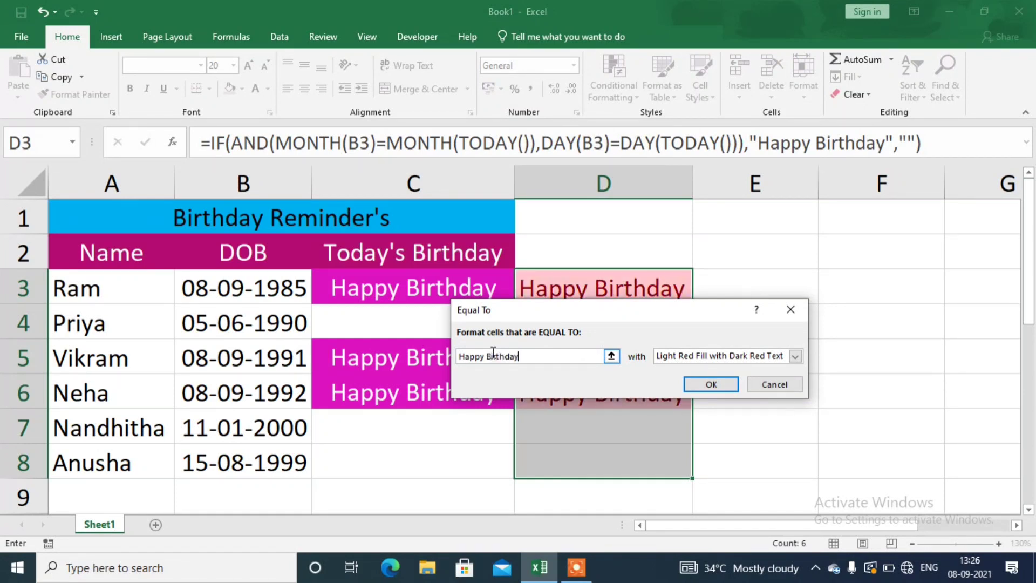
Choose a custom format for the rule and set its font color to white
{"action": "left_click", "coordinate": [796, 357]}
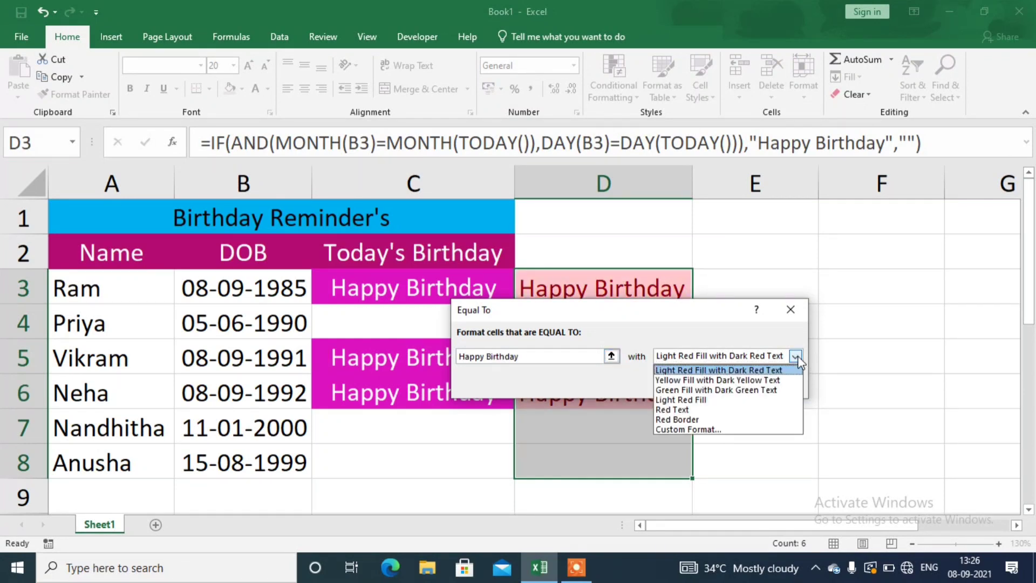
{"action": "left_click", "coordinate": [685, 428]}
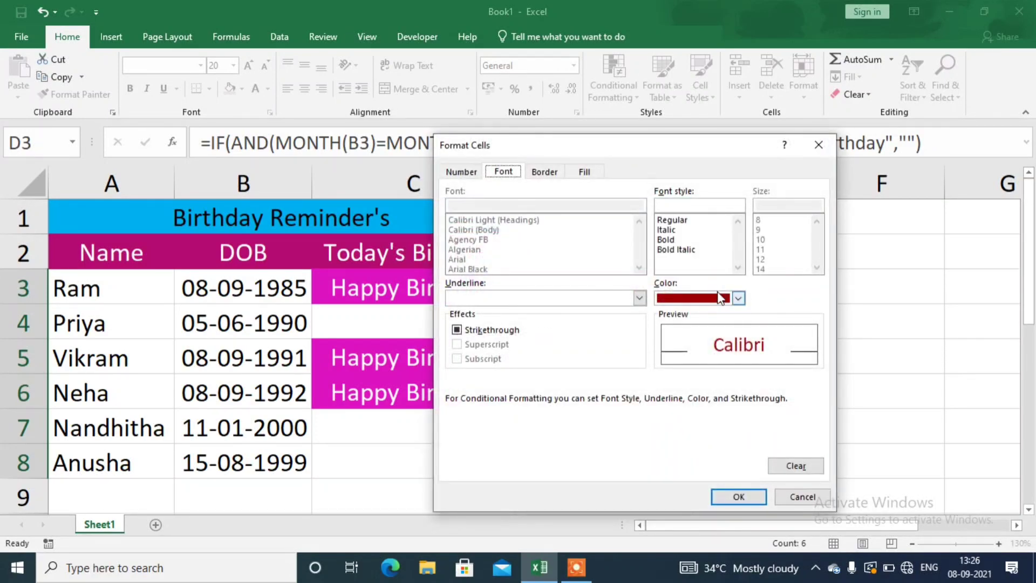
{"action": "left_click", "coordinate": [737, 297]}
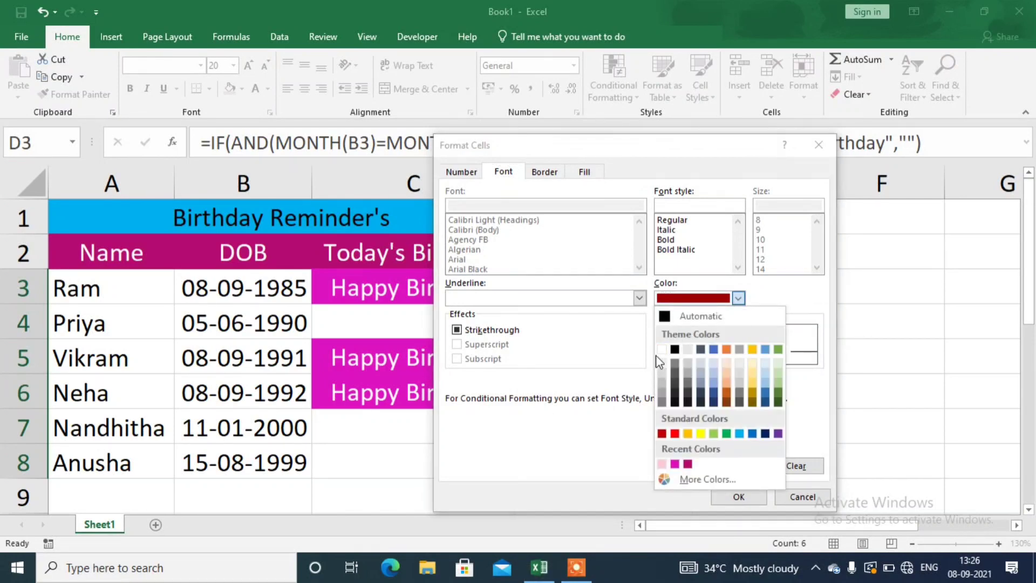
{"action": "left_click", "coordinate": [661, 350]}
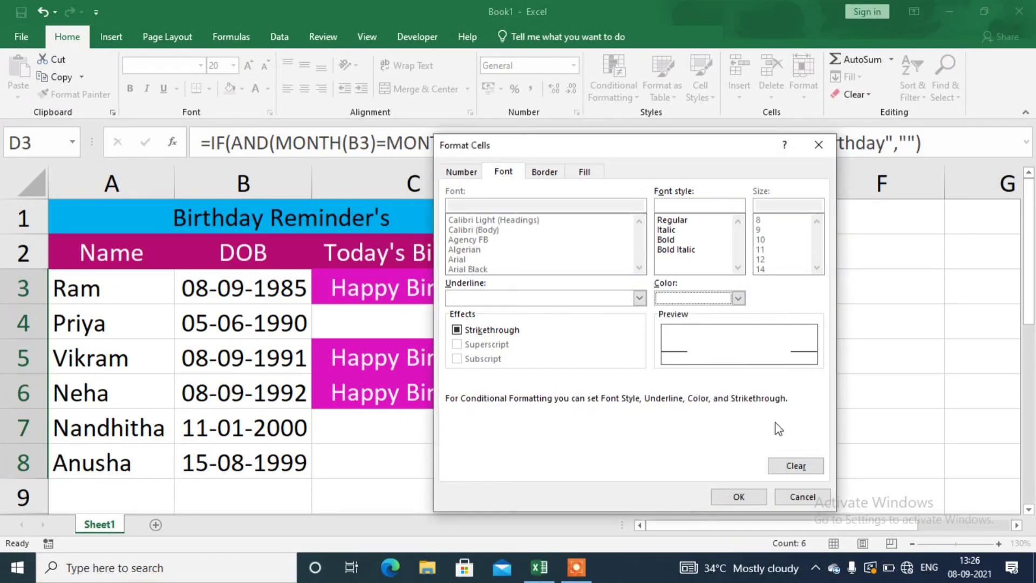
Give the custom format a pink fill of about RGB 223, 45, 159 and apply the rule
{"action": "left_click", "coordinate": [585, 173]}
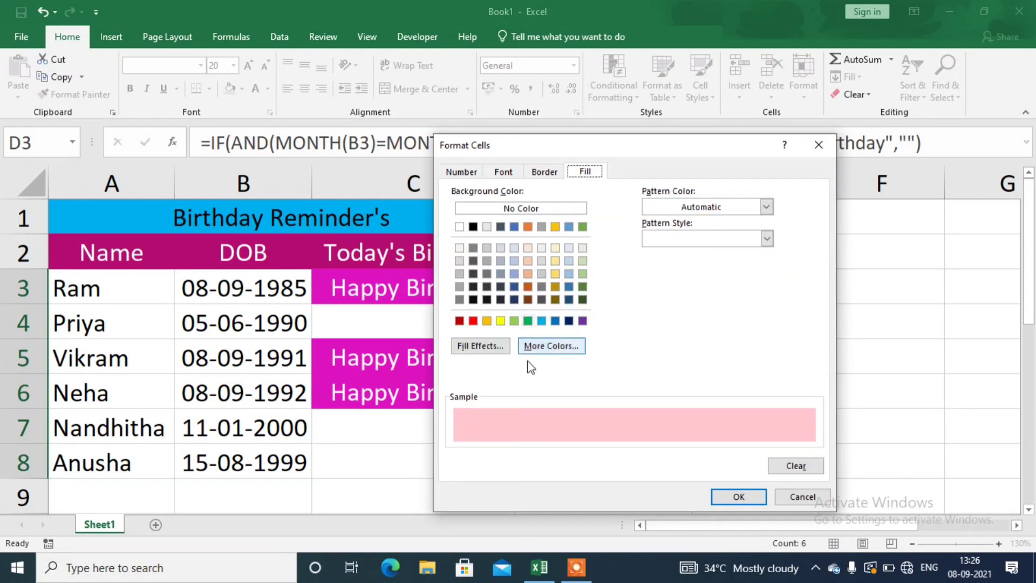
{"action": "left_click", "coordinate": [549, 348]}
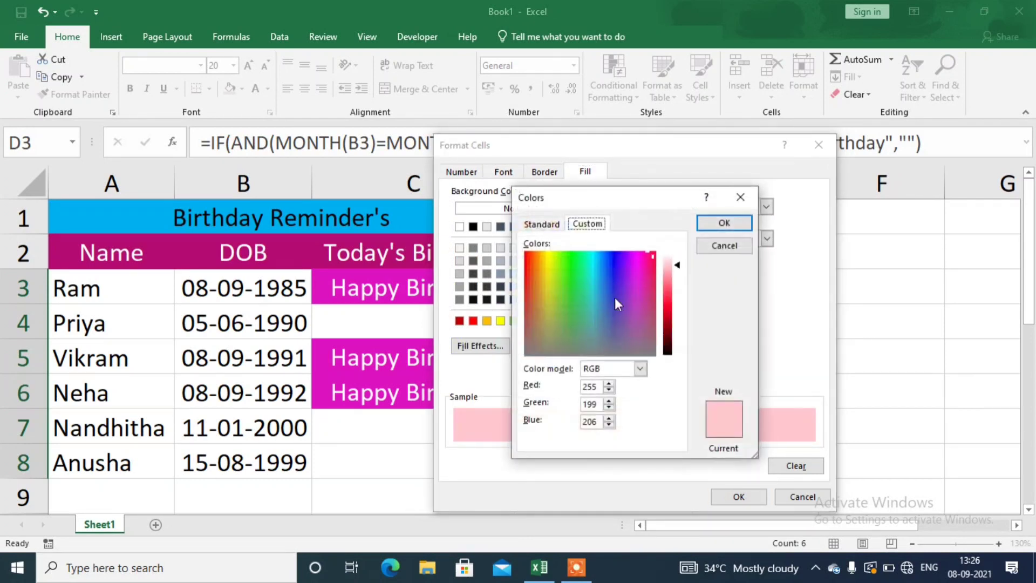
{"action": "left_click", "coordinate": [641, 278]}
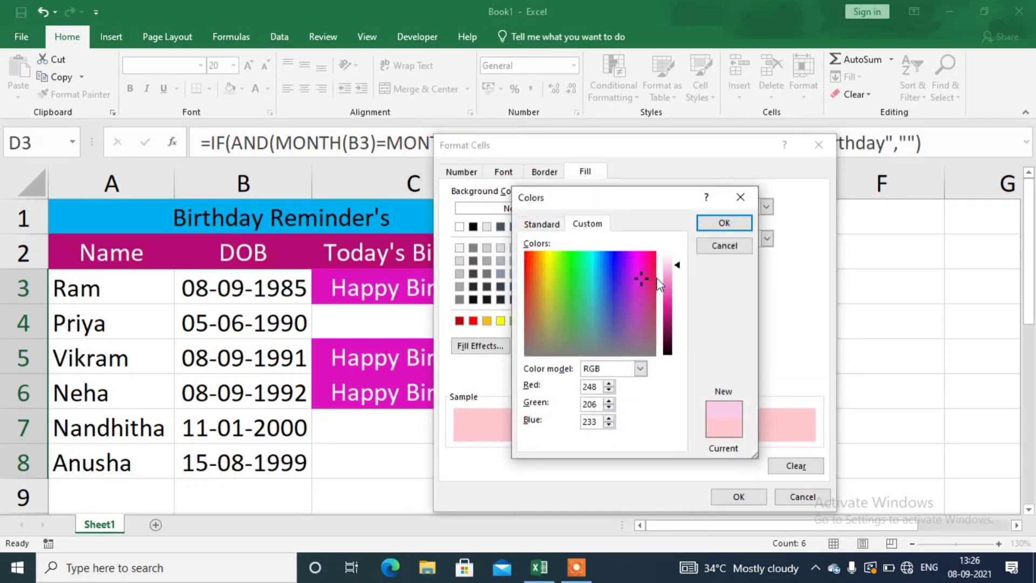
{"action": "left_click_drag", "start_coordinate": [678, 265], "coordinate": [678, 308]}
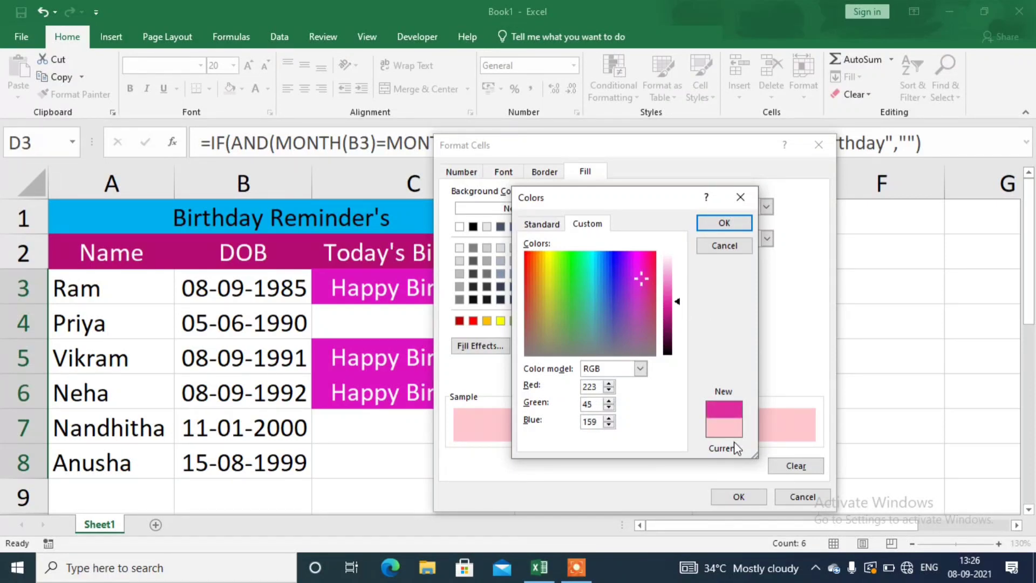
{"action": "left_click", "coordinate": [726, 225]}
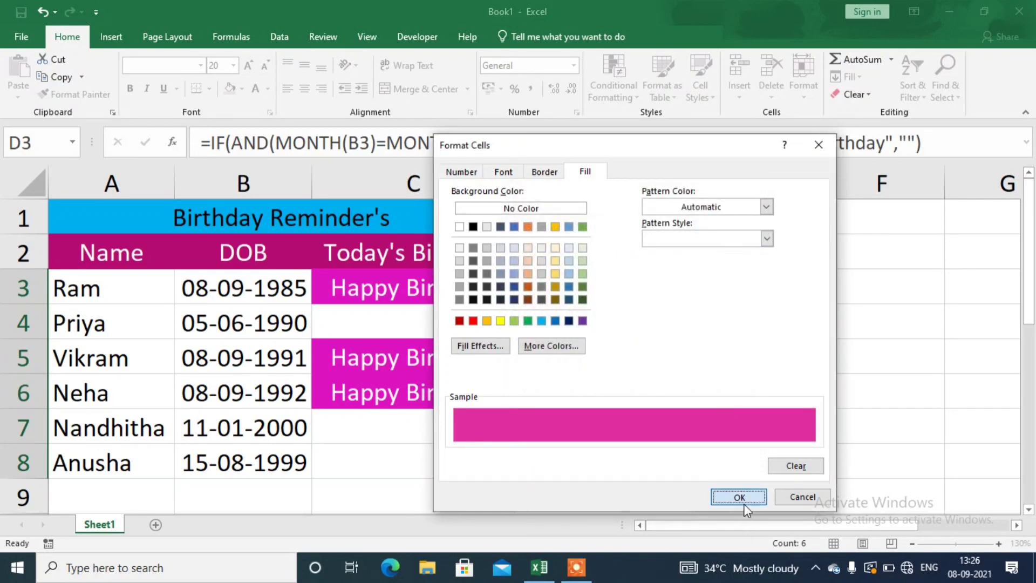
{"action": "left_click", "coordinate": [739, 497]}
{"action": "left_click", "coordinate": [717, 384]}
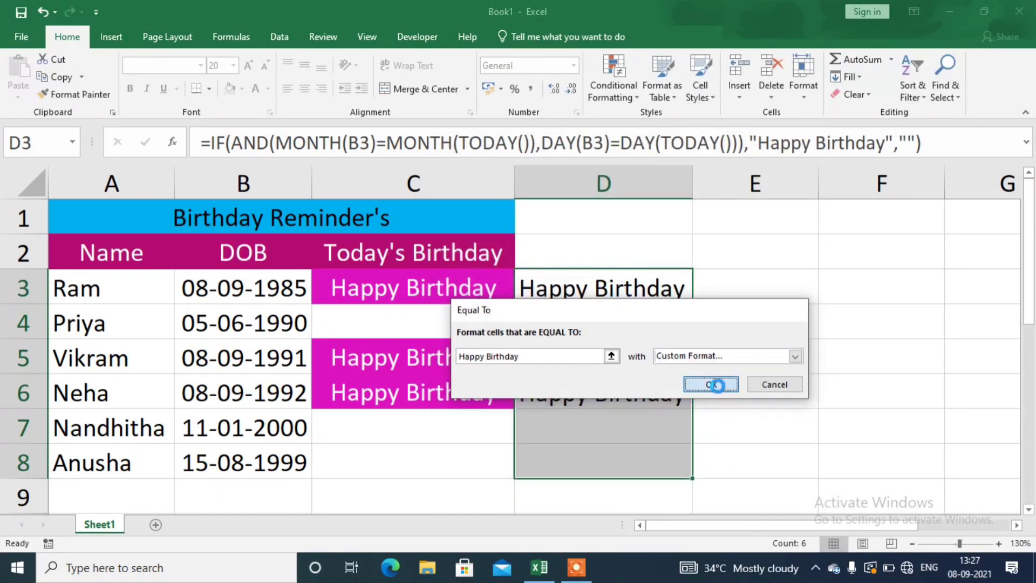
{"action": "left_click", "coordinate": [788, 354]}
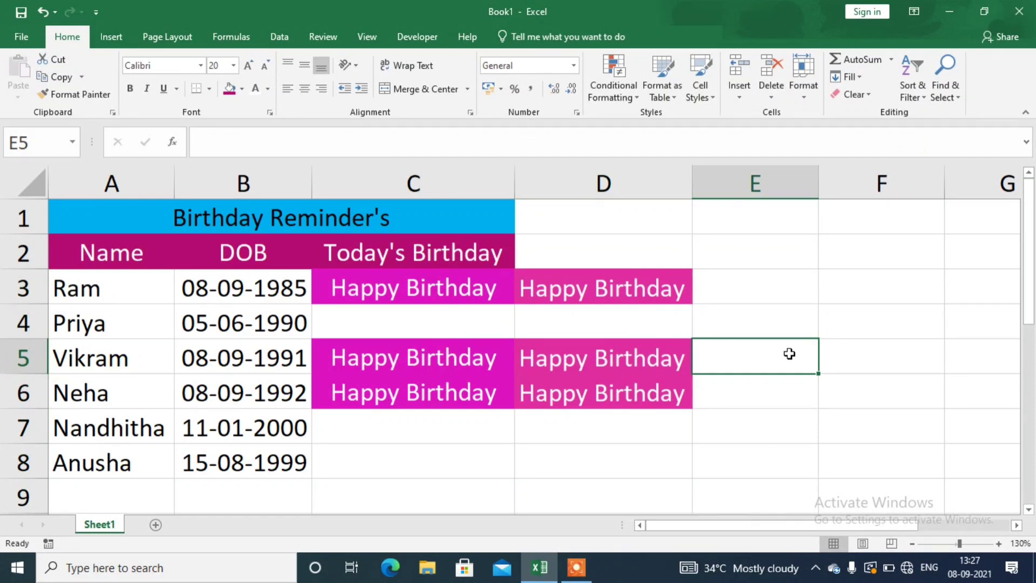
{"action": "left_click", "coordinate": [838, 459]}
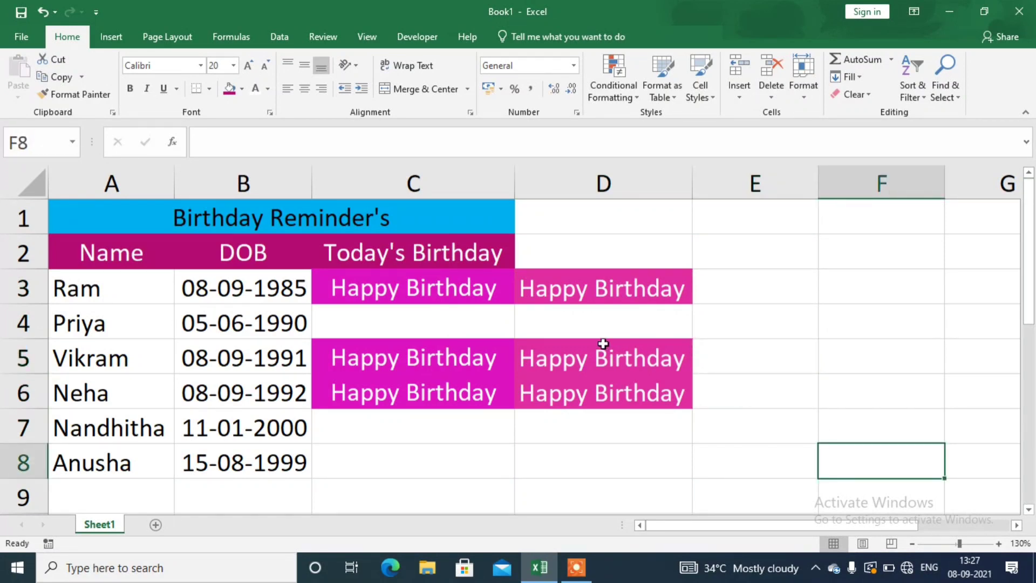
{"action": "left_click", "coordinate": [595, 284]}
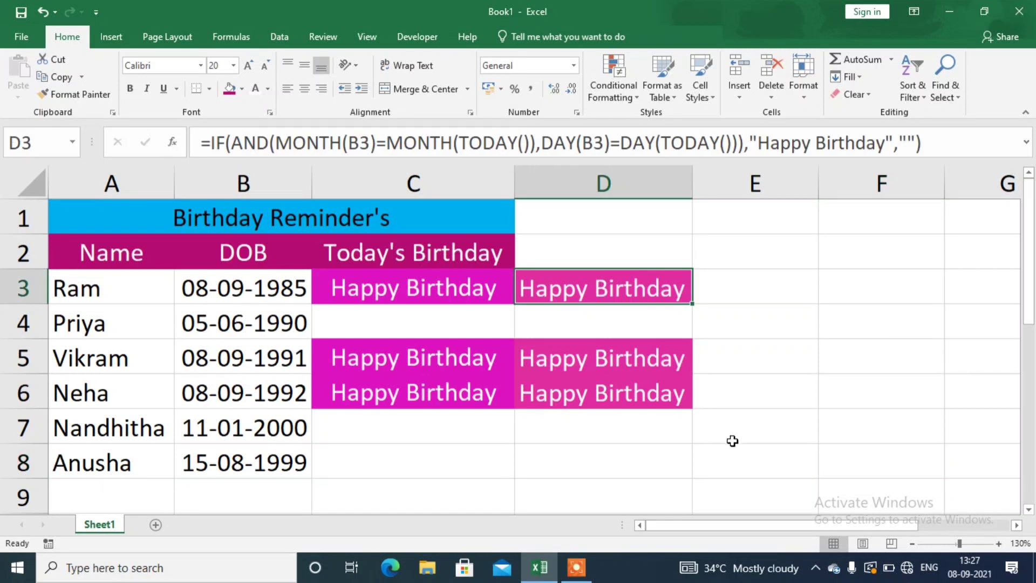